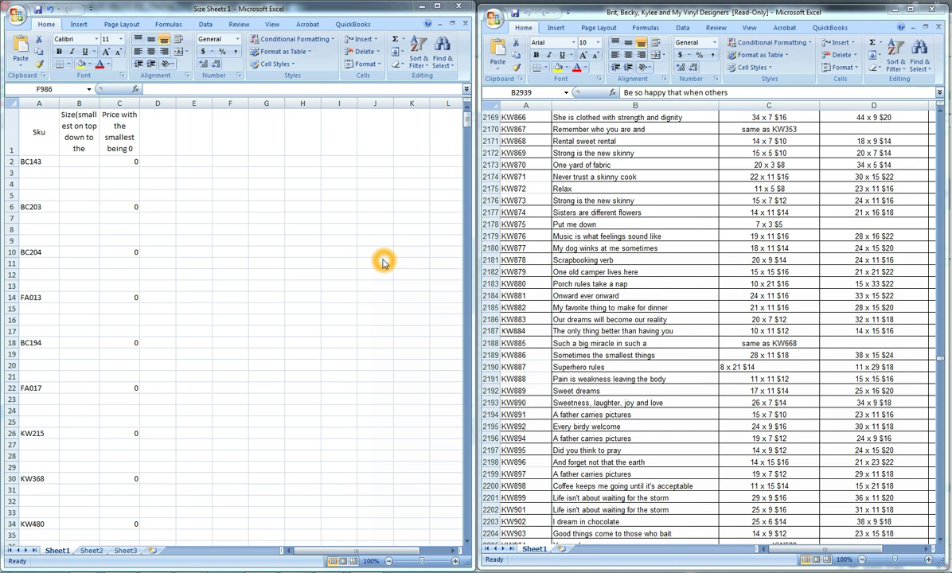
pyautogui.click(733, 318)
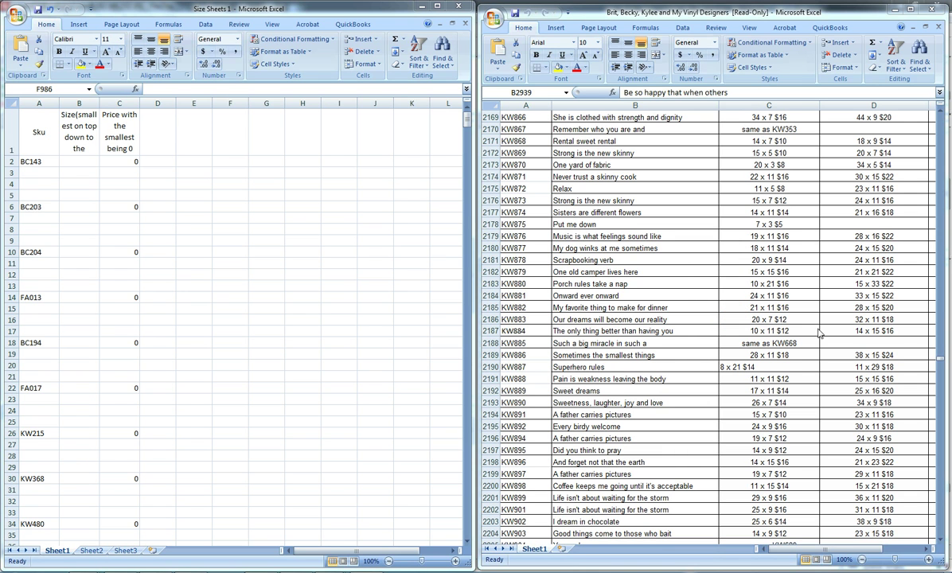
pyautogui.click(547, 202)
pyautogui.click(704, 156)
pyautogui.click(737, 162)
pyautogui.click(729, 367)
pyautogui.click(806, 272)
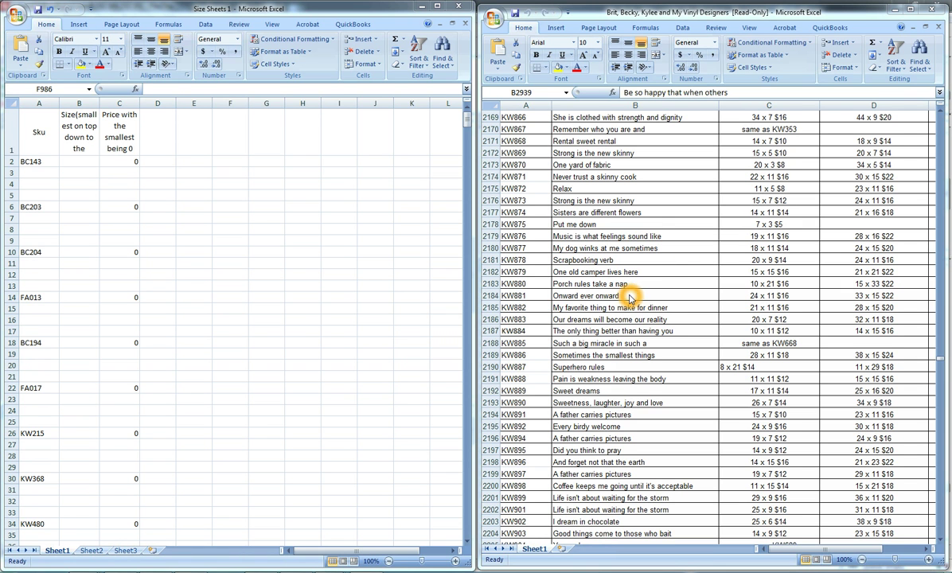
# Hide the description column B in the vinyl designers price list.
pyautogui.scroll(-3, 629, 299)
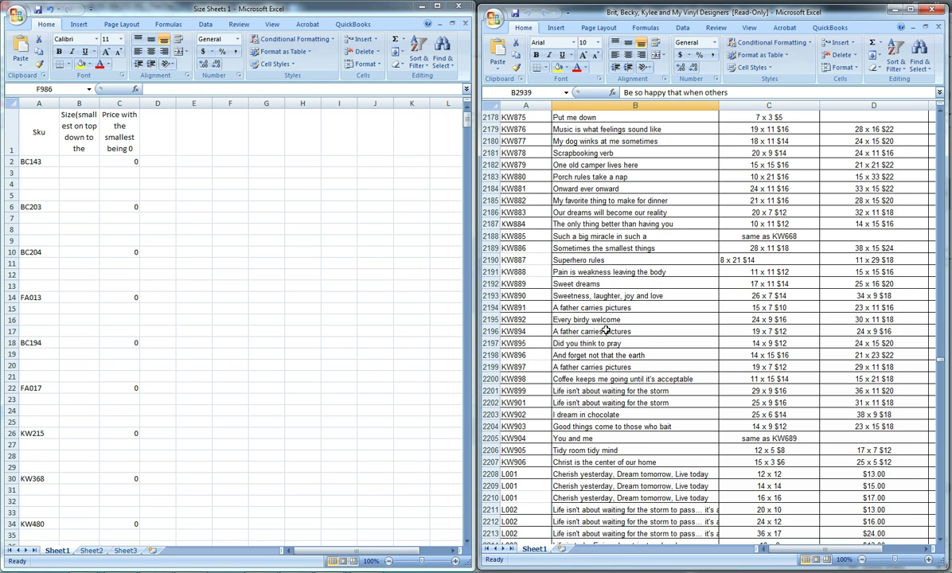
pyautogui.click(636, 106)
pyautogui.rightClick(643, 106)
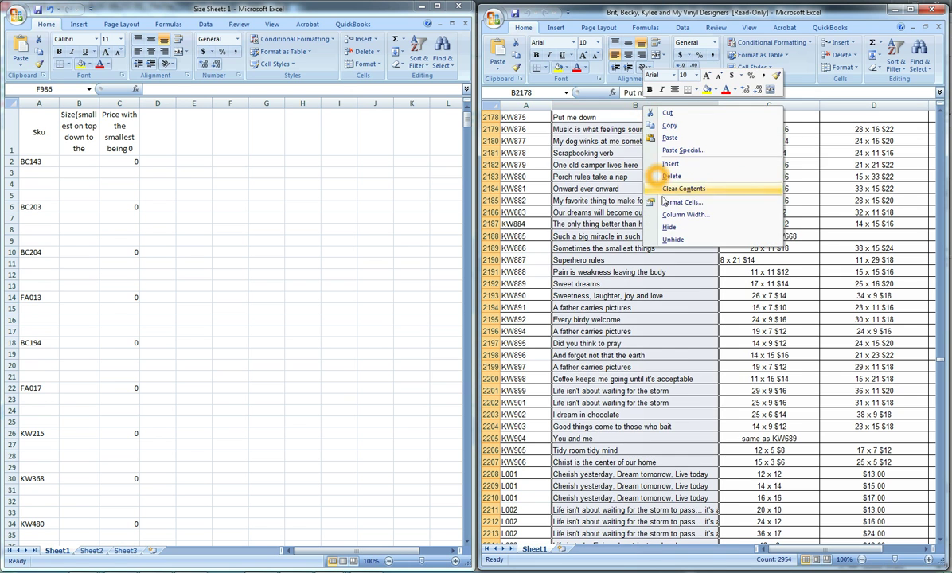
pyautogui.click(667, 228)
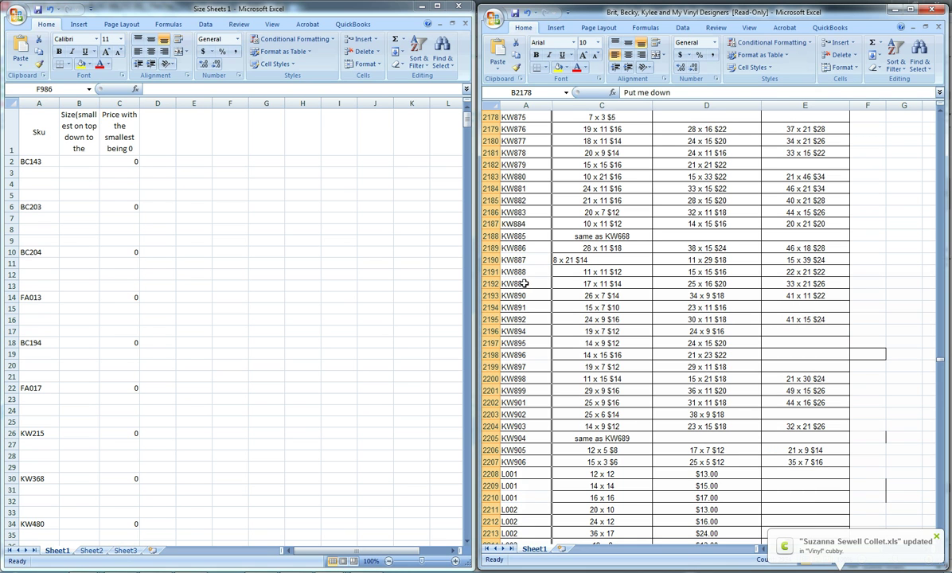
# Examine how sizes and prices are laid out for the KW and L SKUs in the designers price list.
pyautogui.scroll(-13, 718, 281)
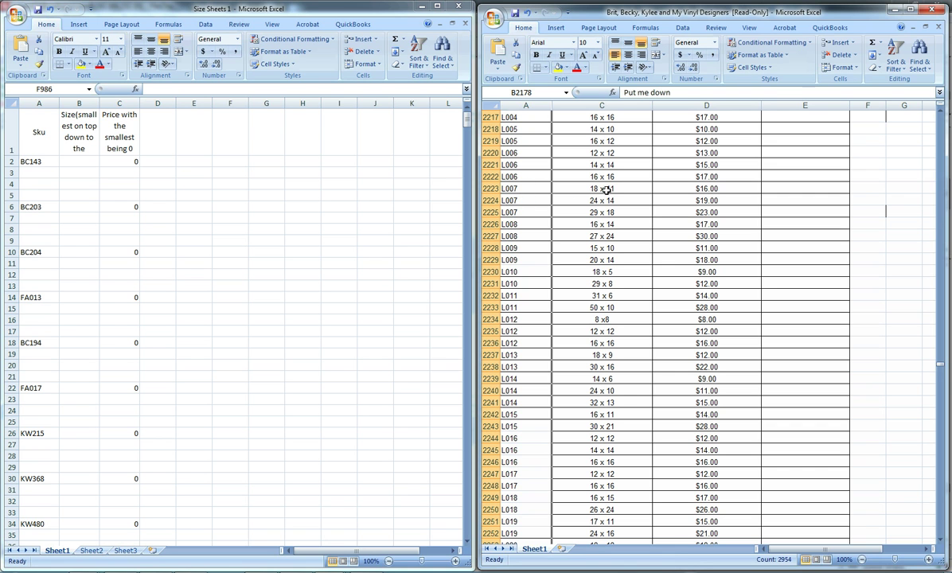
pyautogui.scroll(8, 559, 191)
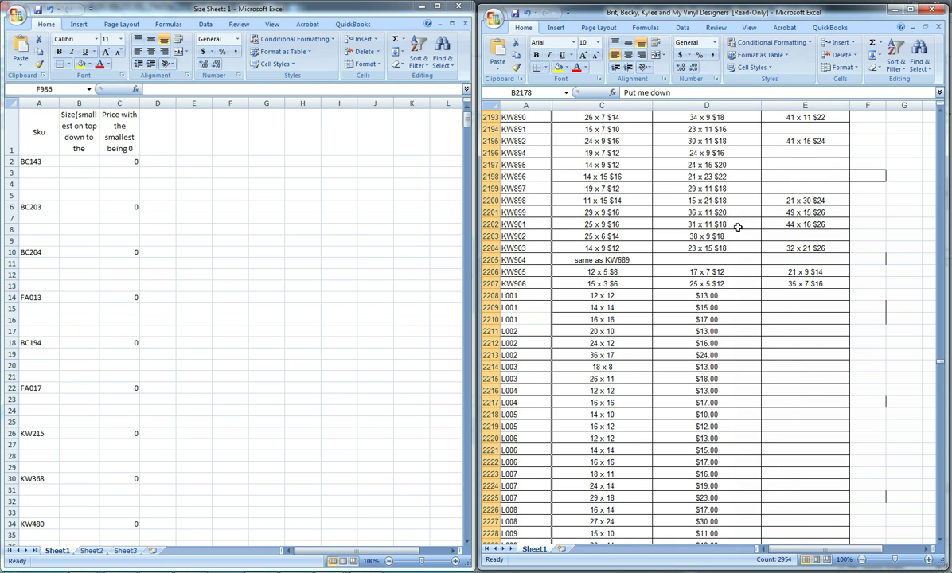
pyautogui.scroll(19, 741, 227)
pyautogui.scroll(3, 717, 227)
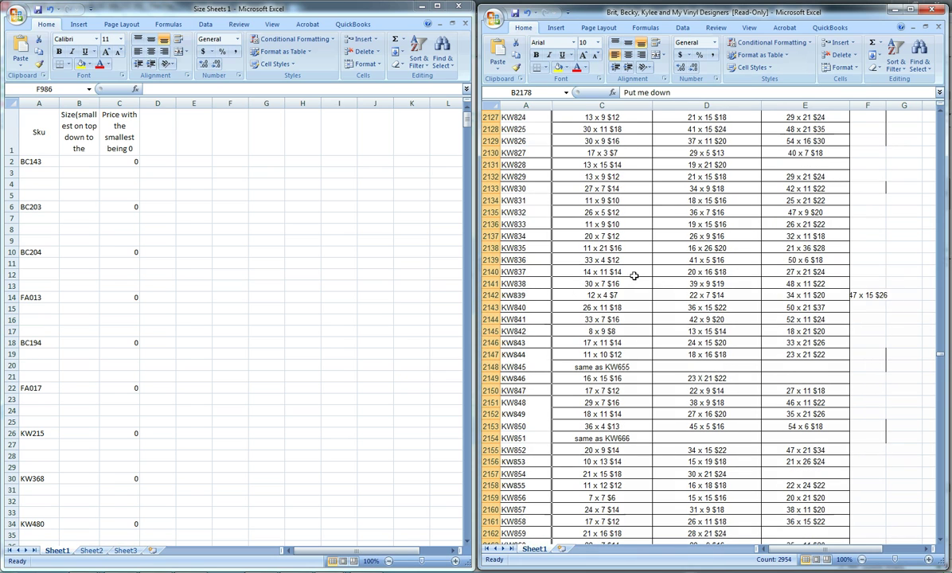
pyautogui.scroll(17, 640, 271)
pyautogui.scroll(-19, 645, 266)
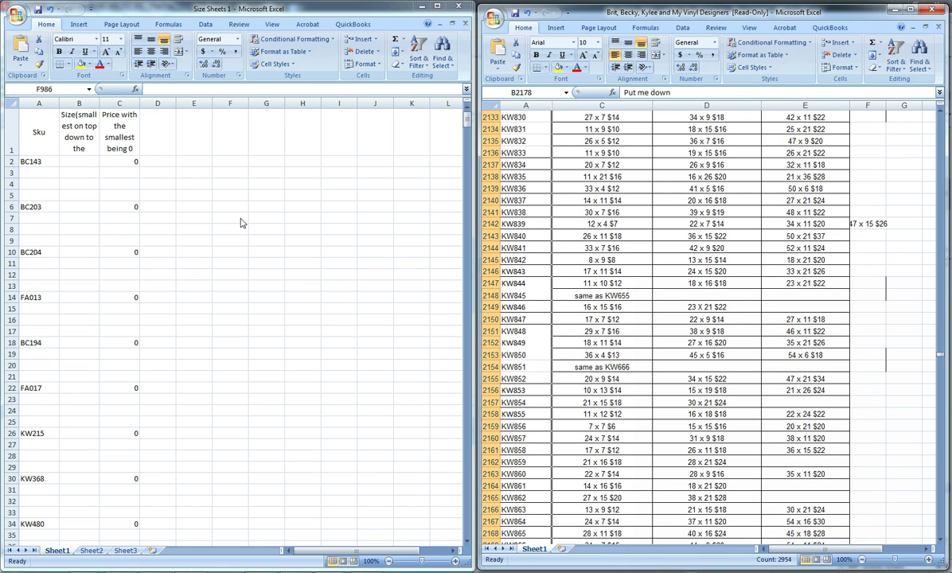
pyautogui.click(118, 421)
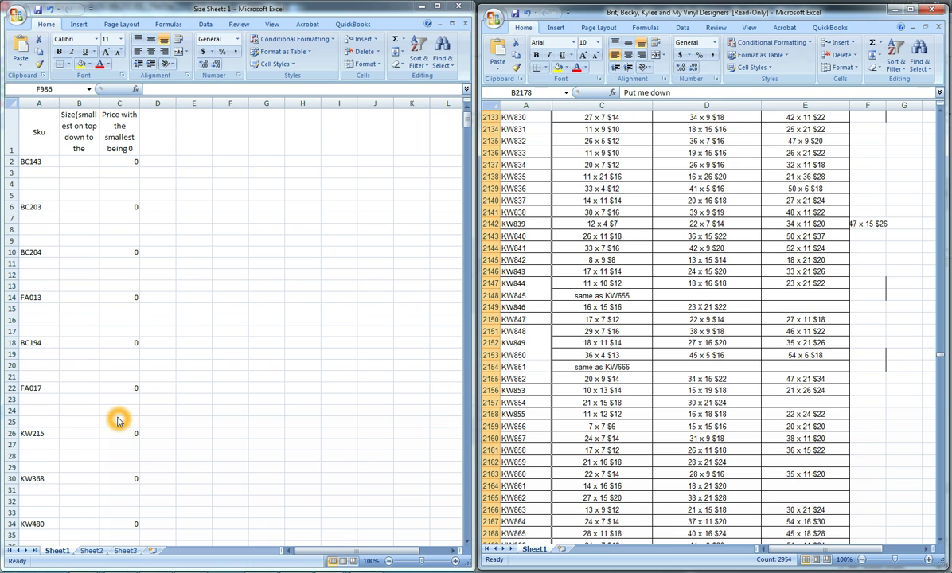
pyautogui.scroll(-6, 627, 358)
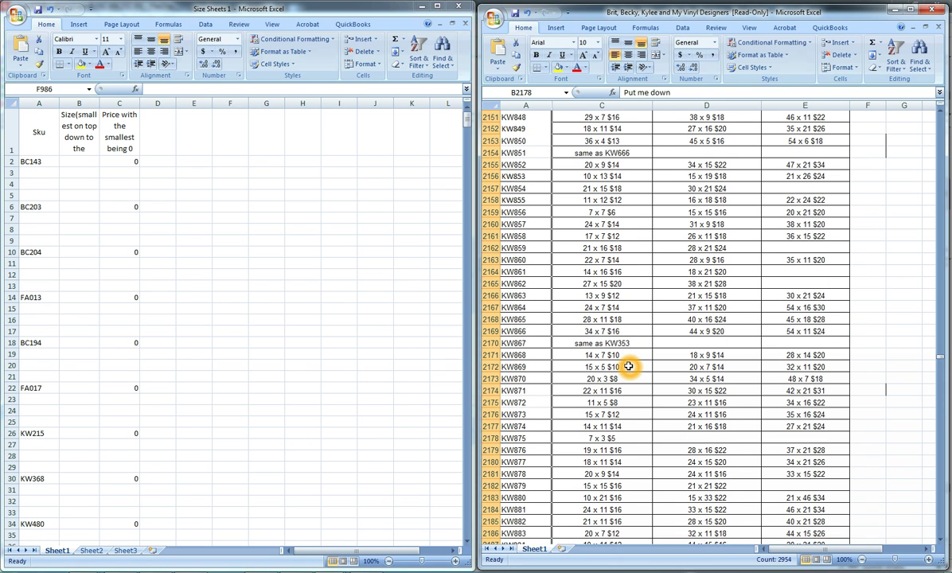
pyautogui.scroll(1, 629, 367)
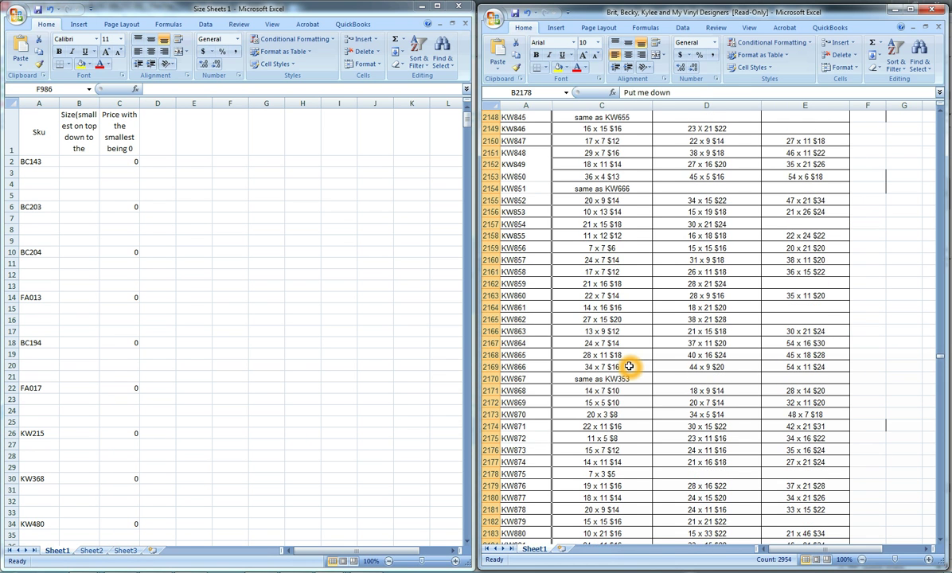
pyautogui.scroll(-11, 629, 366)
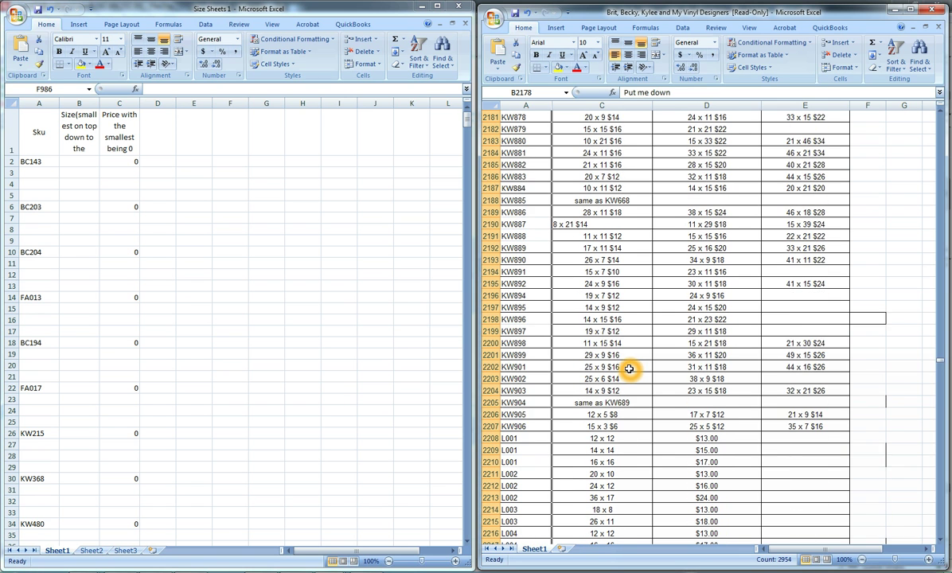
pyautogui.scroll(-2, 629, 368)
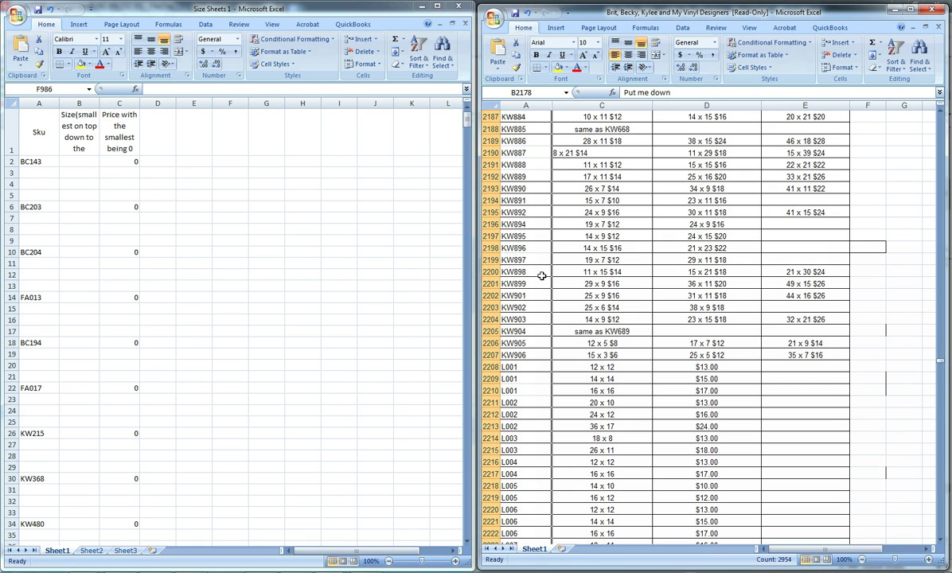
# Search the designers price list for SKU bc143, closing the search once its row is located.
pyautogui.click(629, 306)
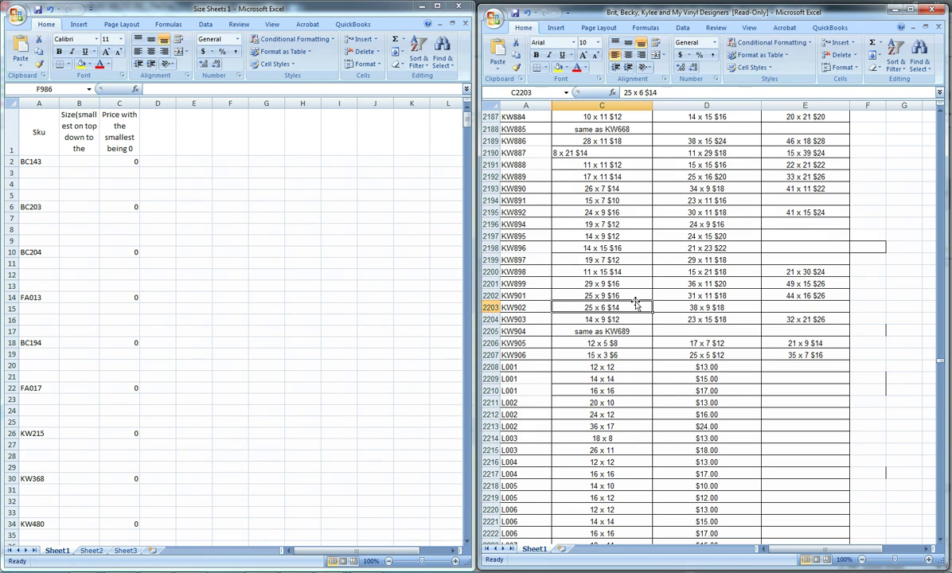
pyautogui.hotkey('ctrl', 'f')
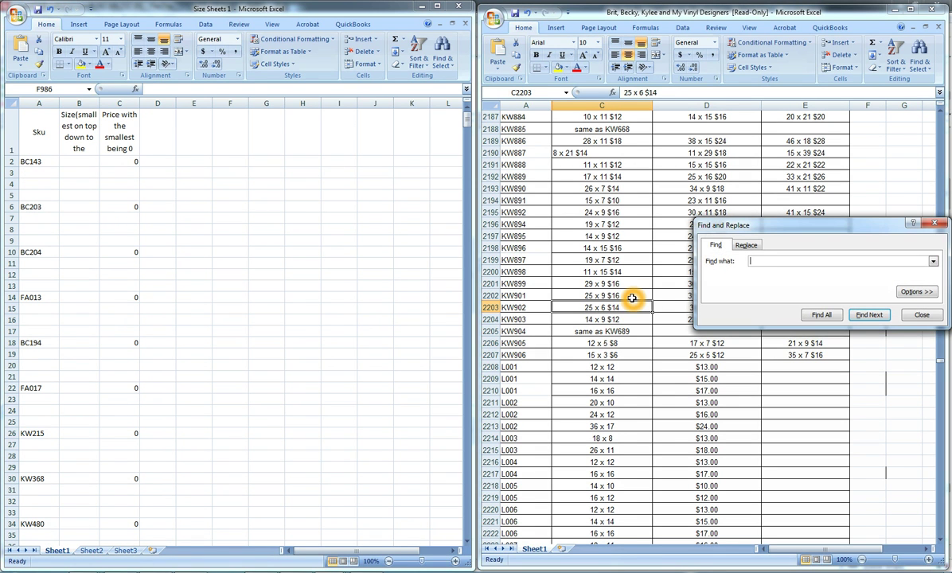
pyautogui.press('Return')
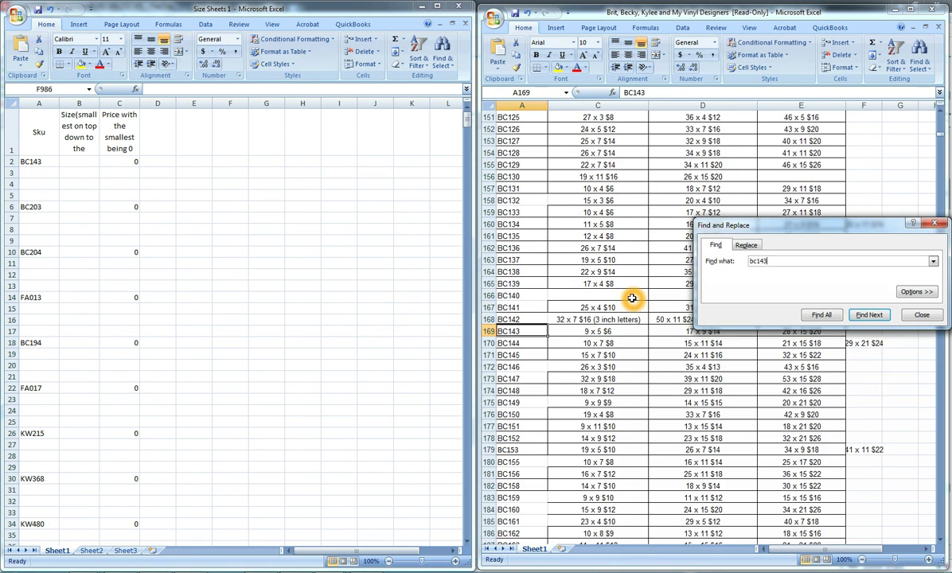
pyautogui.click(921, 314)
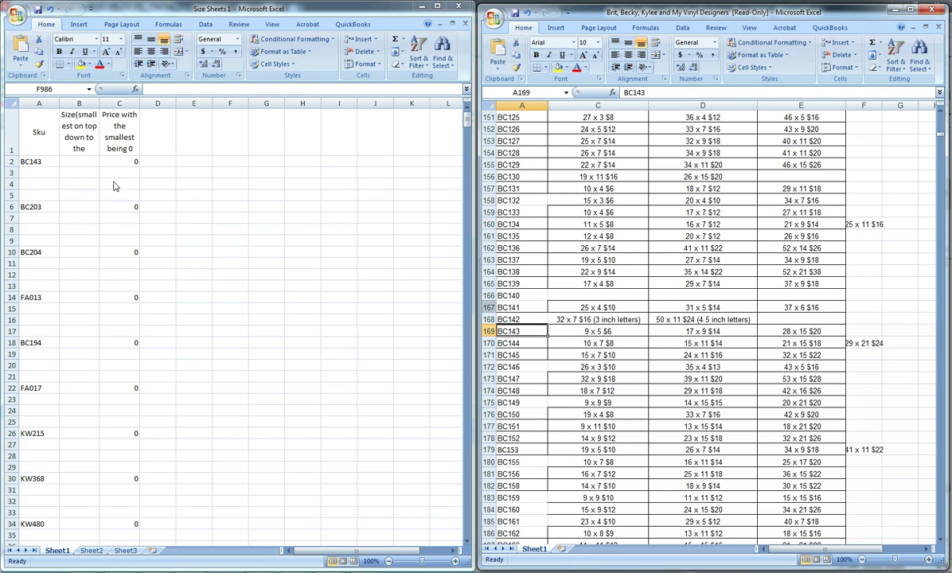
# Color the text of the BC143 row red in the designers price list, from the SKU through its third size.
pyautogui.click(80, 161)
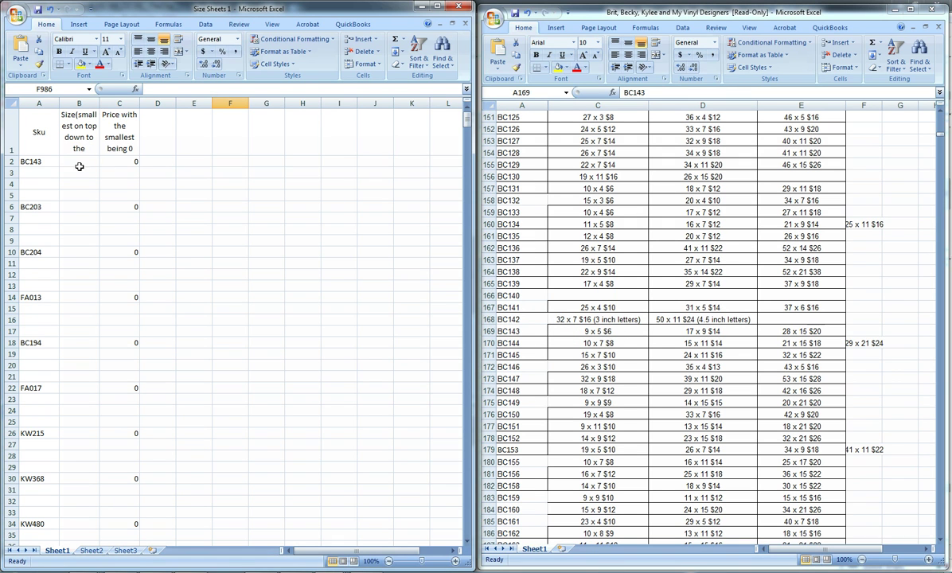
pyautogui.click(548, 331)
pyautogui.moveTo(548, 331); pyautogui.dragTo(789, 333)
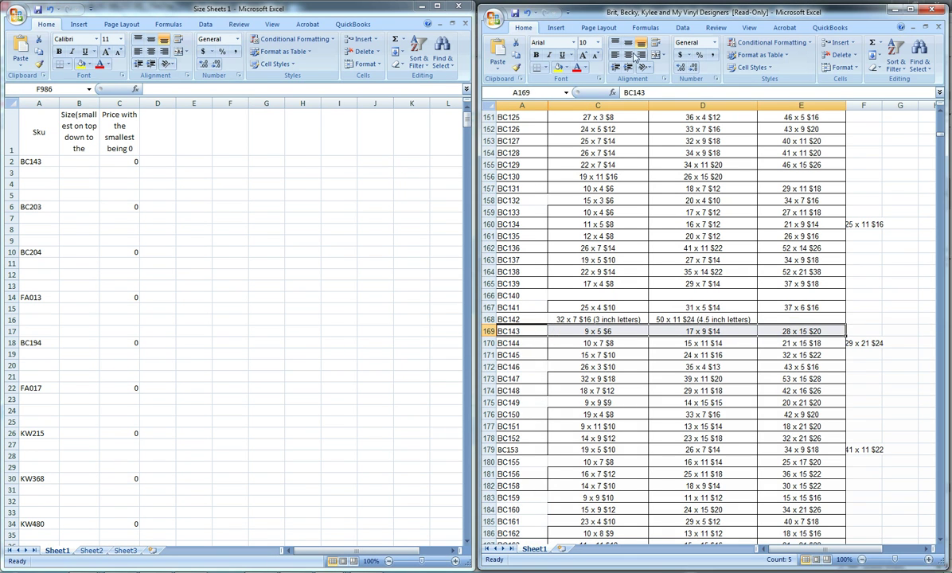
pyautogui.click(578, 67)
# Enter 9" x 5" in B2 of the Size Sheets workbook as the smallest size for BC143.
pyautogui.click(78, 167)
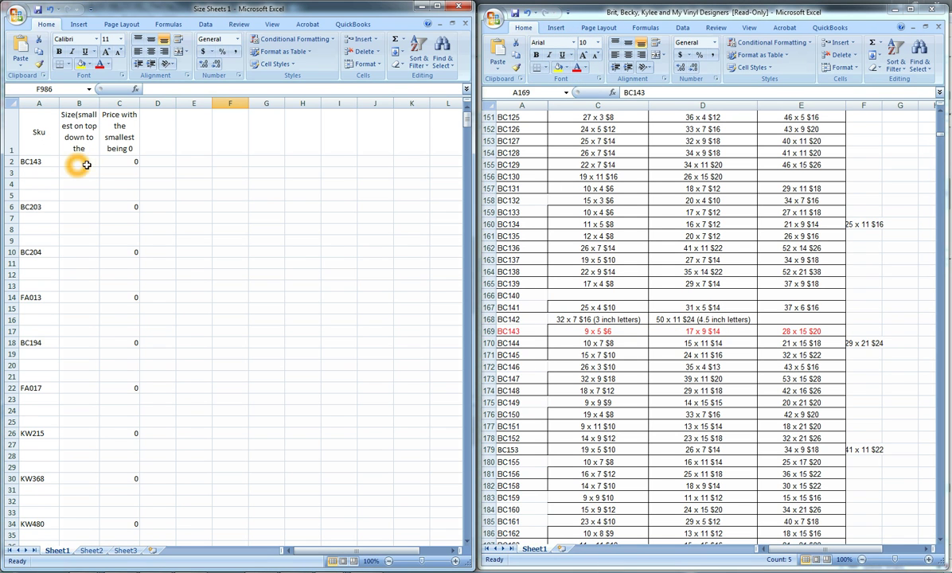
pyautogui.click(88, 162)
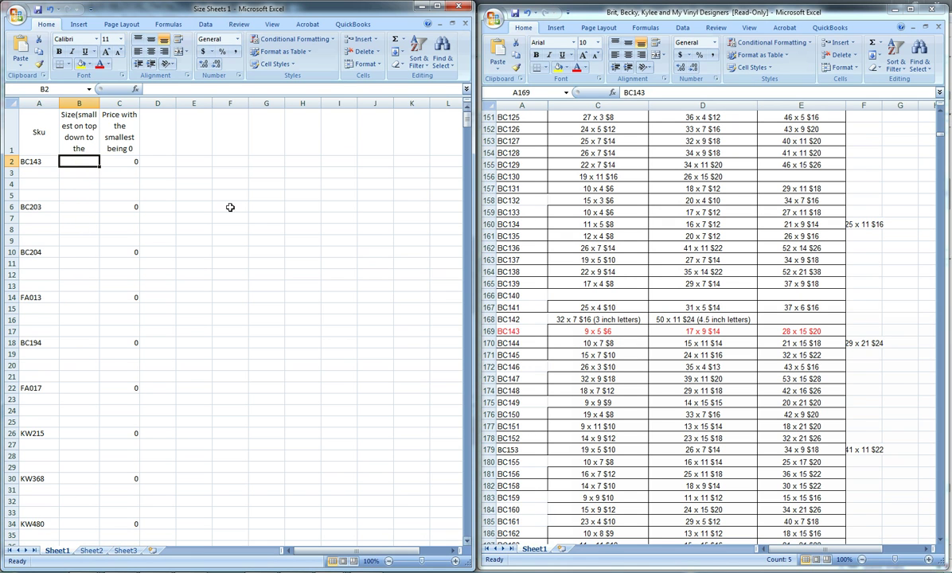
pyautogui.click(77, 162)
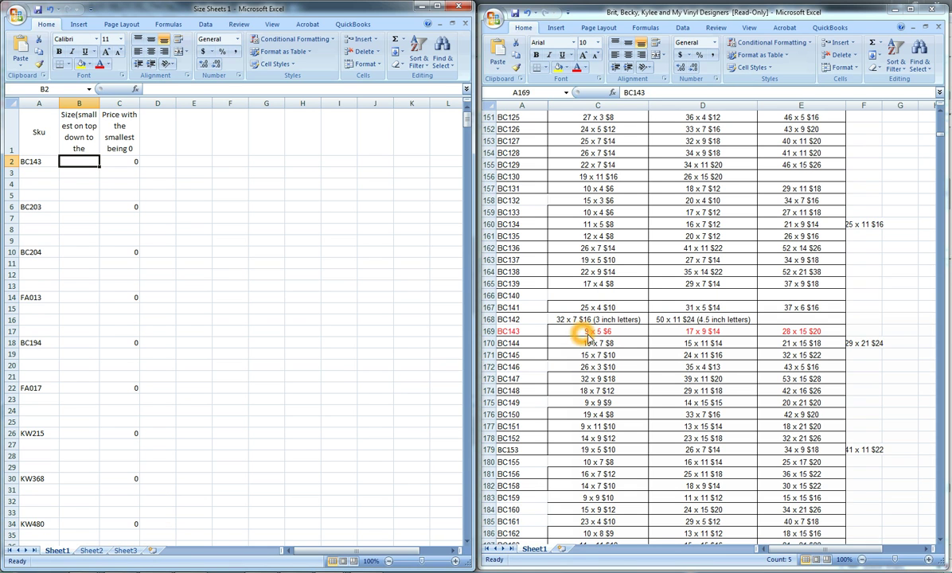
pyautogui.click(85, 161)
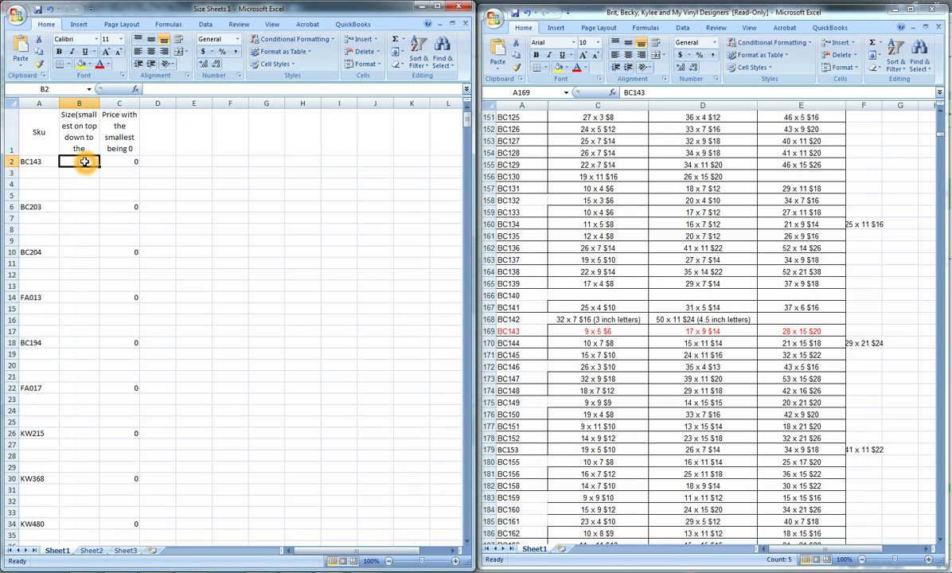
pyautogui.write('9')
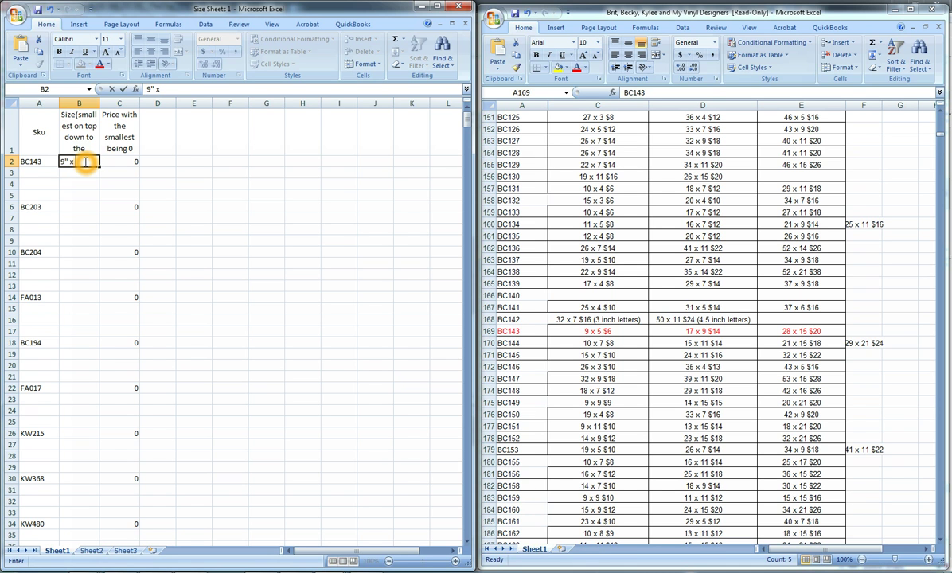
pyautogui.write('" x 5"')
pyautogui.click(78, 195)
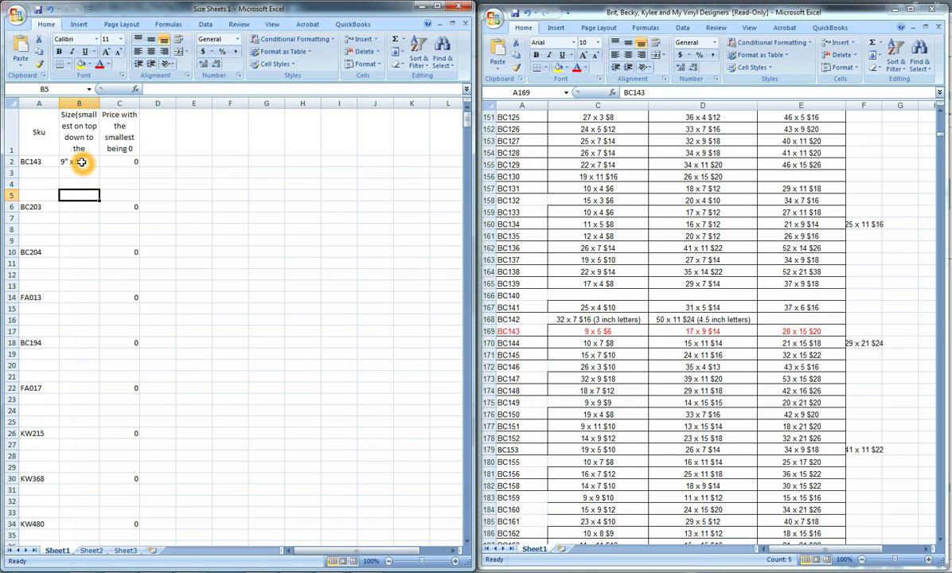
pyautogui.click(130, 162)
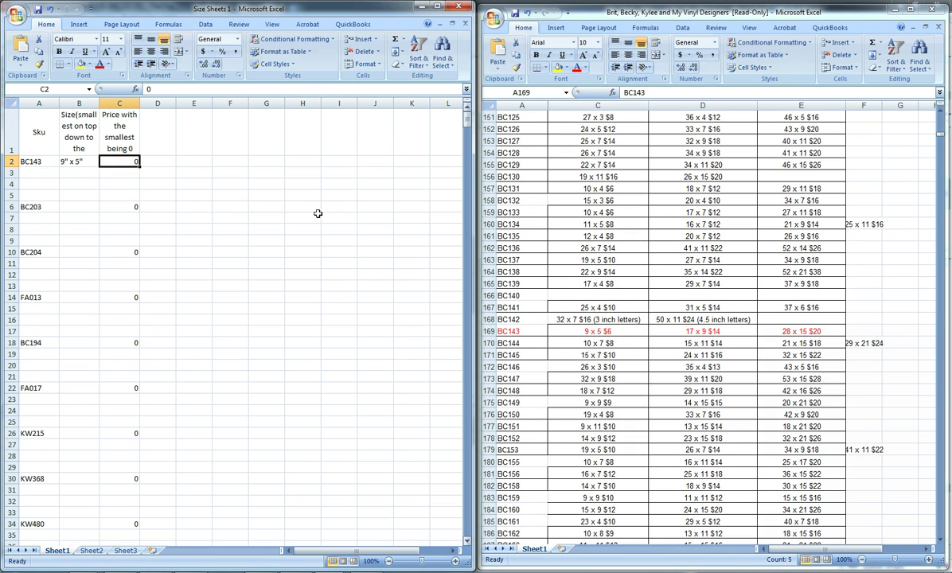
# Add BC143's second size in row 3 as 17" x 9" with a price difference of 8.
pyautogui.click(80, 174)
pyautogui.click(91, 174)
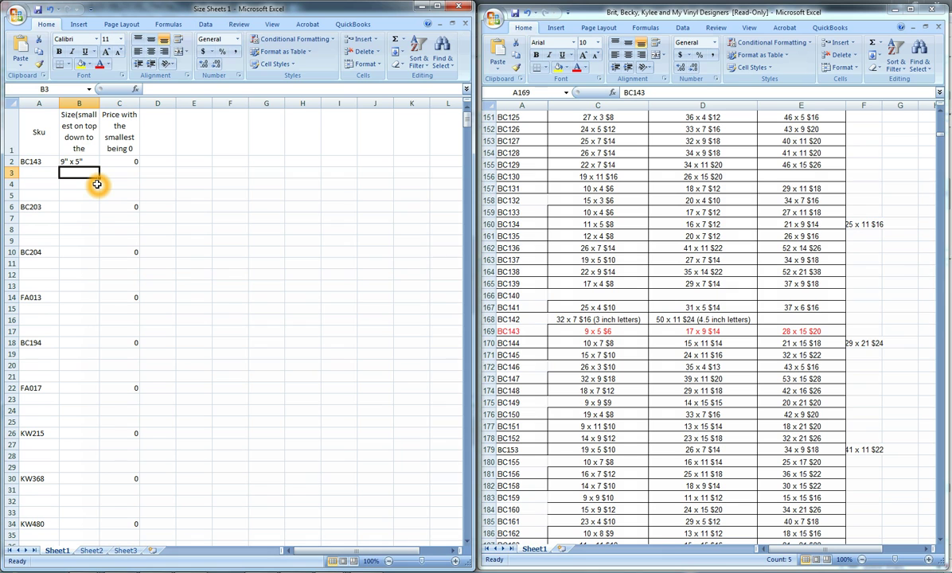
pyautogui.write('17" x 9')
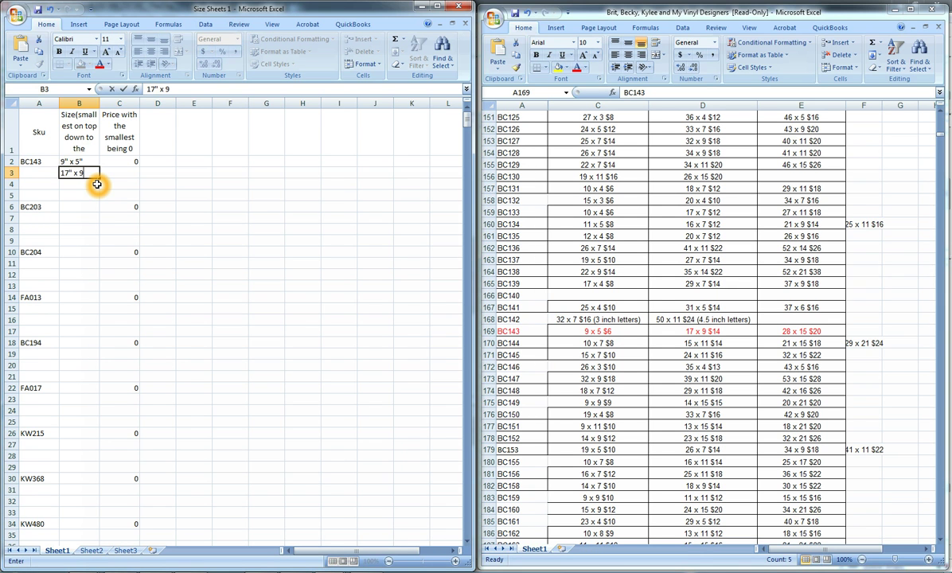
pyautogui.write('"')
pyautogui.press('Tab')
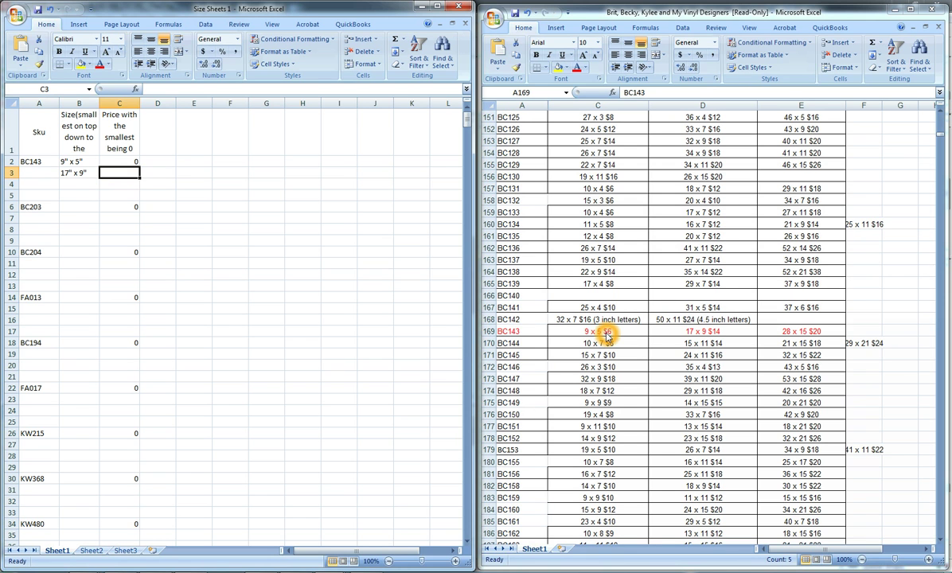
pyautogui.click(125, 173)
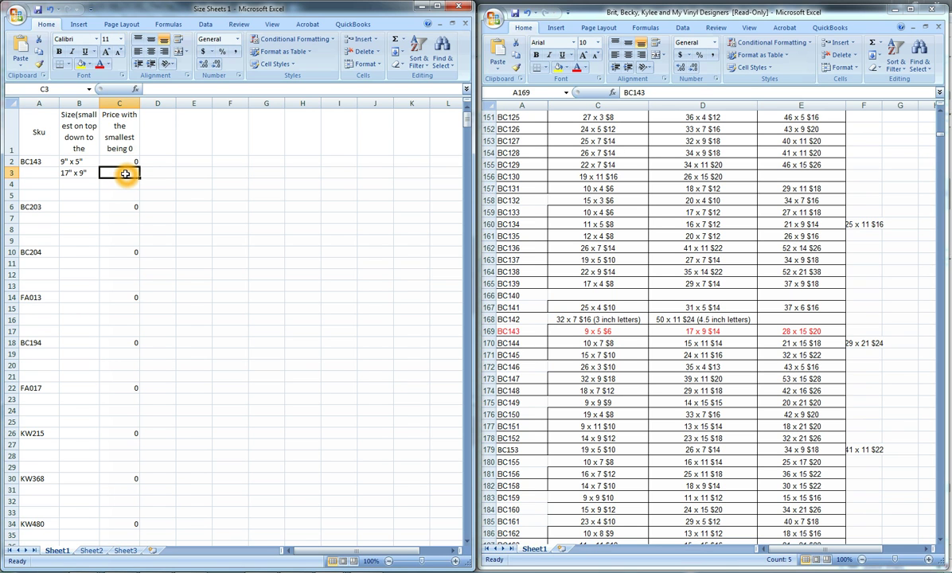
pyautogui.write('8')
pyautogui.press('Tab')
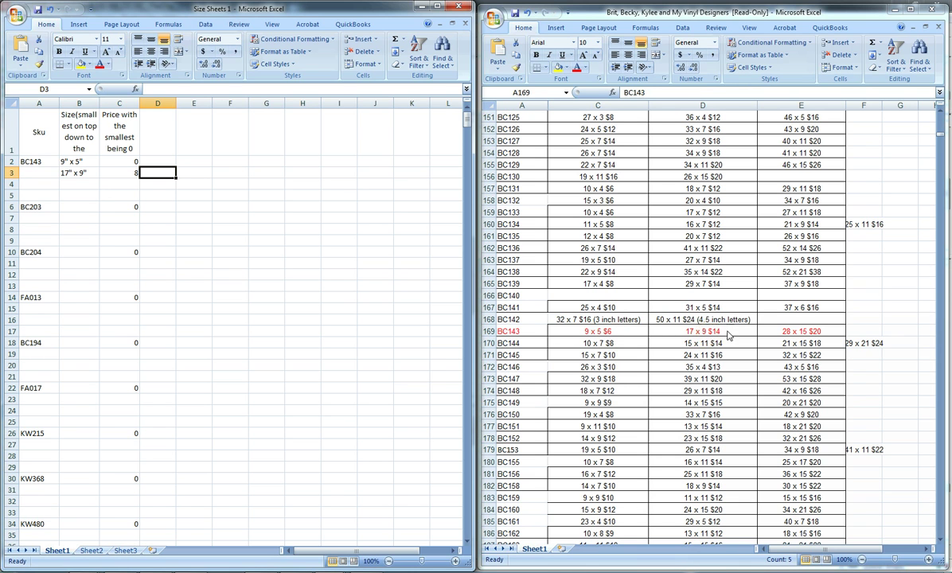
# Add BC143's third size in row 4 as 28" x 15" with a price difference of 14.
pyautogui.click(68, 183)
pyautogui.write('28" x 15')
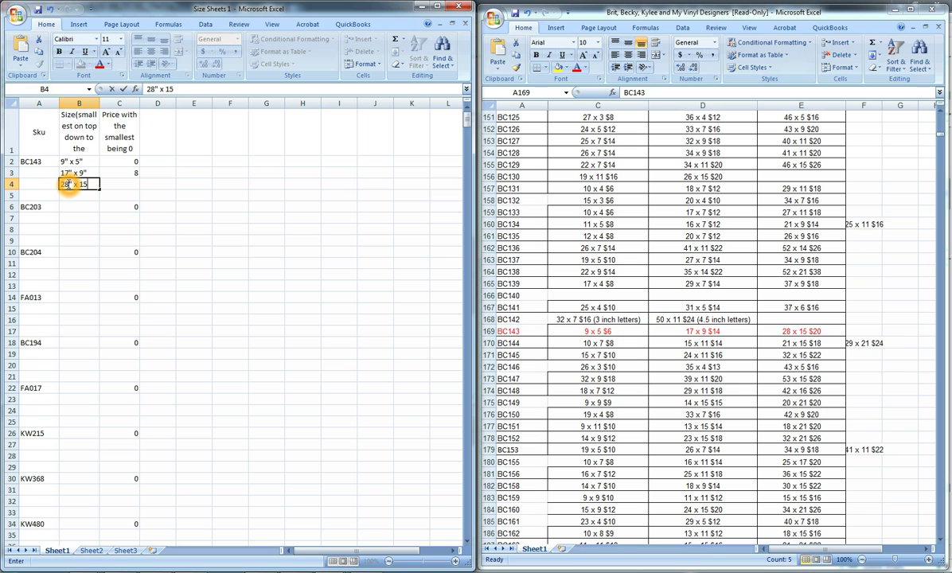
pyautogui.write('"')
pyautogui.press('Tab')
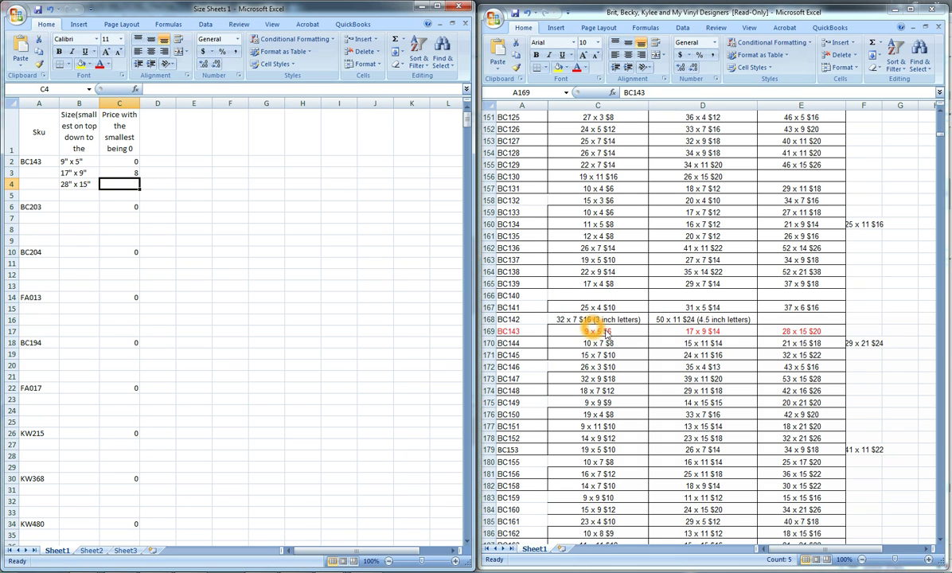
pyautogui.click(128, 184)
pyautogui.write('14')
pyautogui.press('Return')
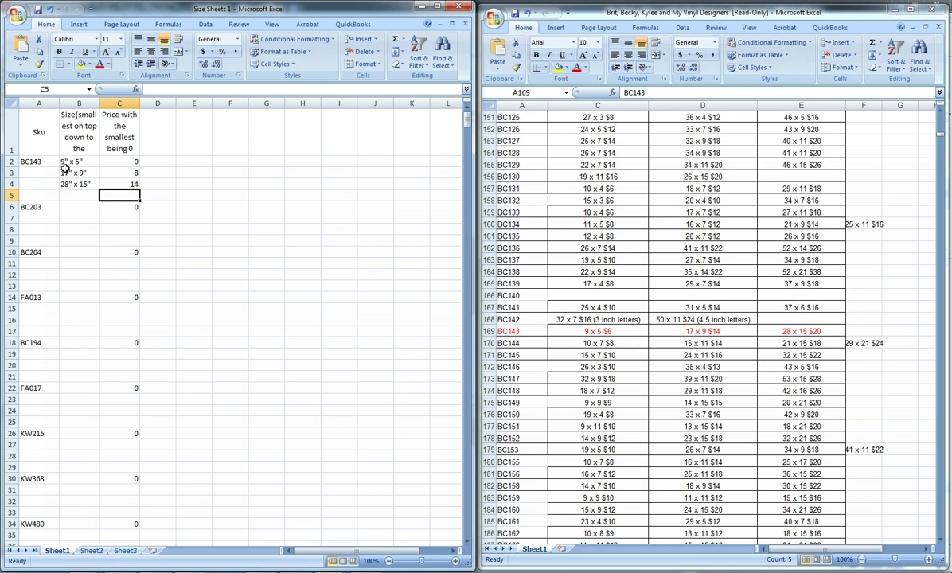
# Find BC203 in the designers price list and color its row's text red, from the SKU through its third size.
pyautogui.click(74, 207)
pyautogui.click(637, 320)
pyautogui.hotkey('ctrl', 'f')
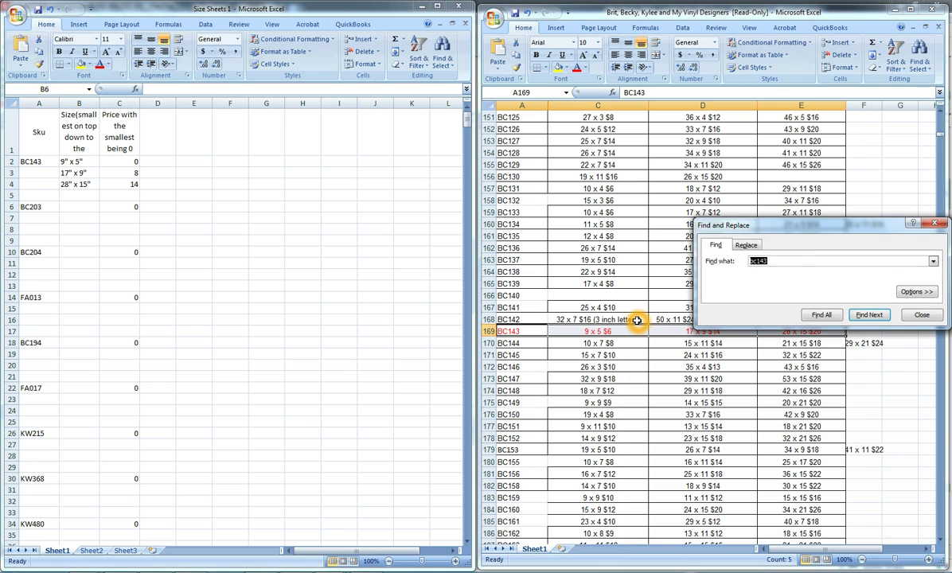
pyautogui.write('bc')
pyautogui.press('Return')
pyautogui.click(487, 316)
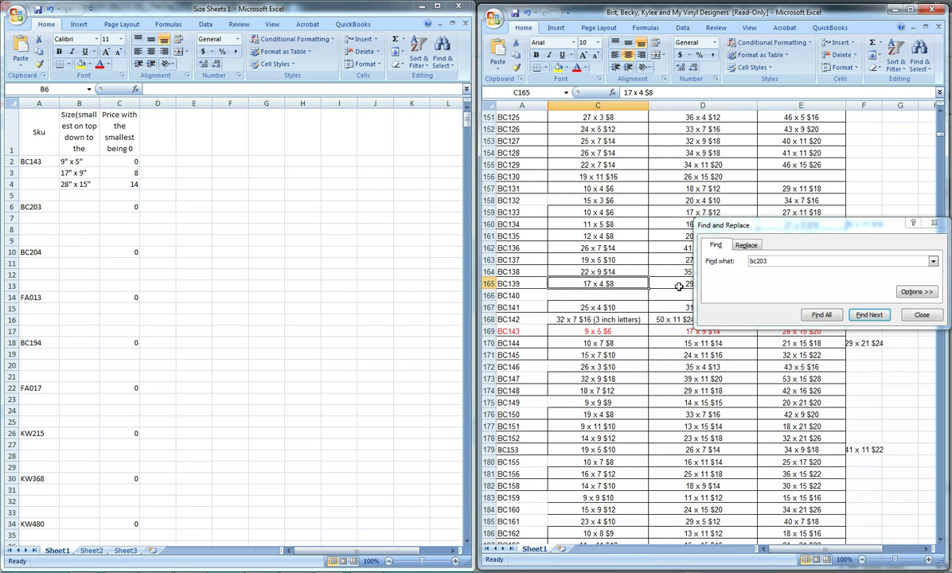
pyautogui.click(868, 315)
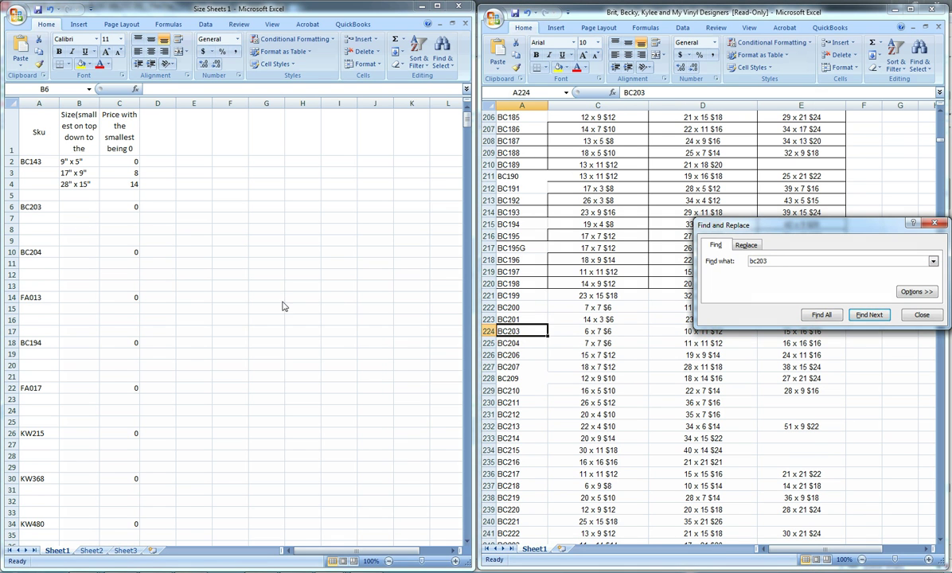
pyautogui.moveTo(544, 332); pyautogui.dragTo(799, 331)
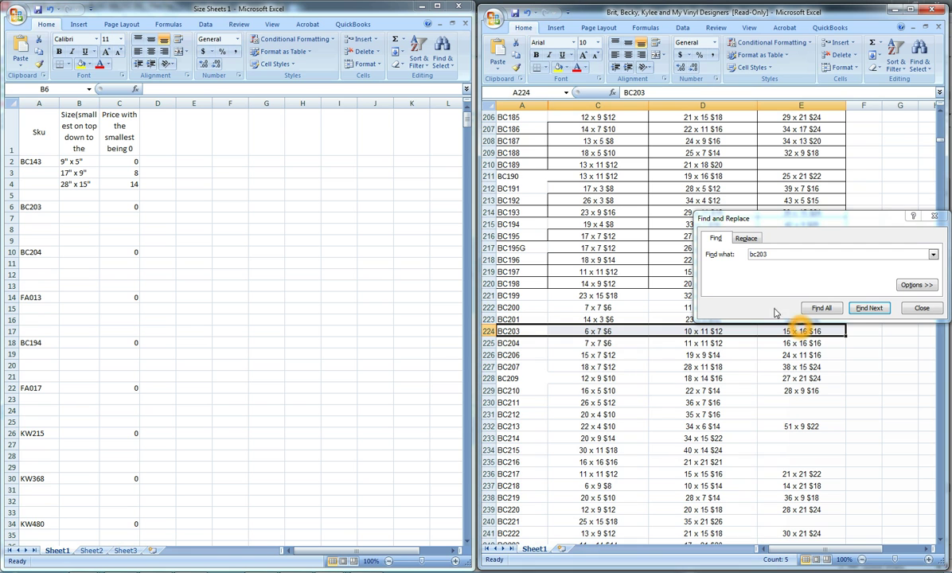
pyautogui.click(577, 67)
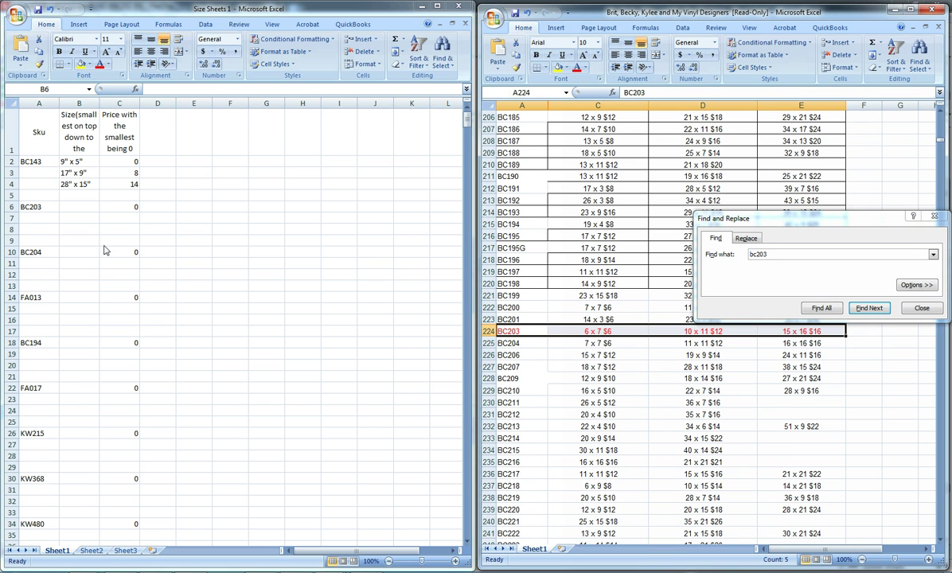
# Enter 6" x 7" in B6 of the Size Sheets workbook as the smallest size for BC203.
pyautogui.click(70, 207)
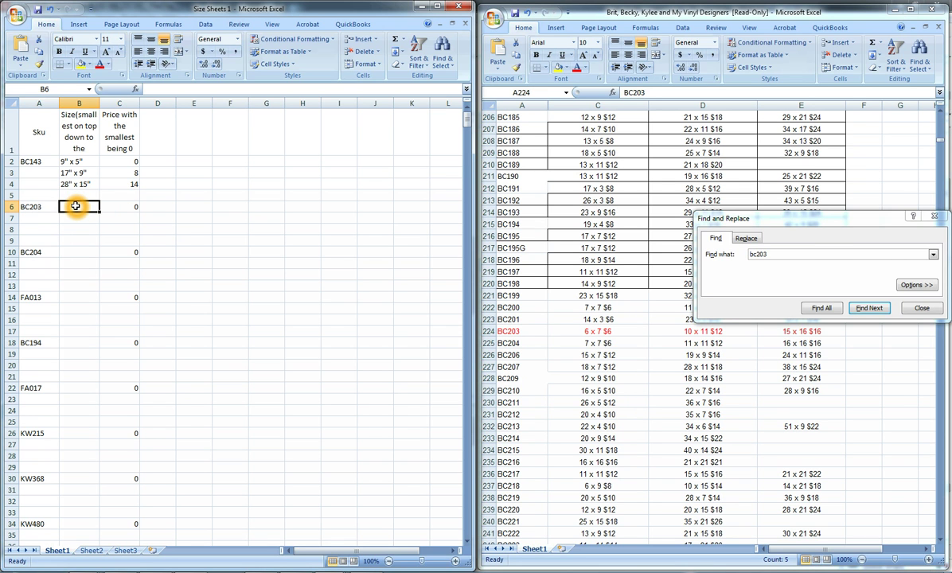
pyautogui.write('6" x 7')
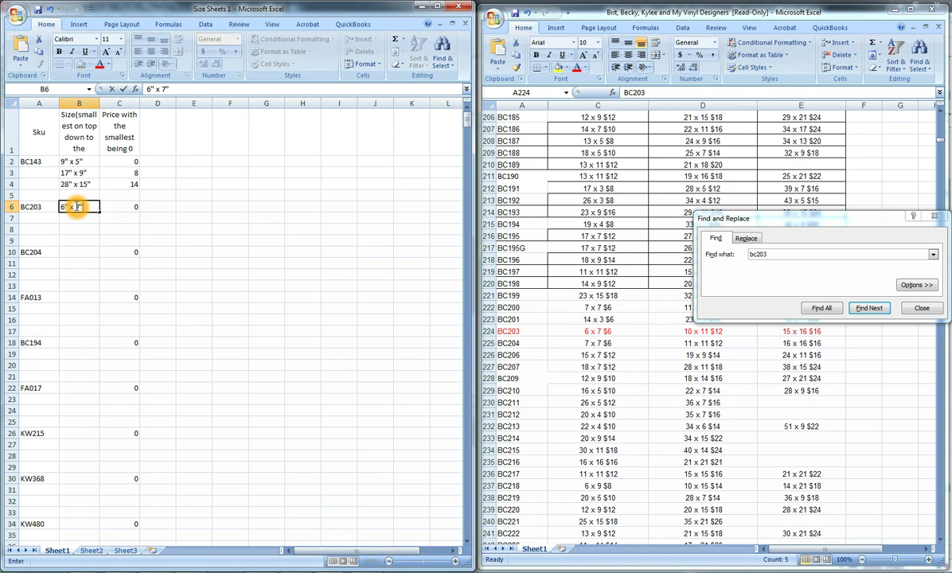
pyautogui.press('Tab')
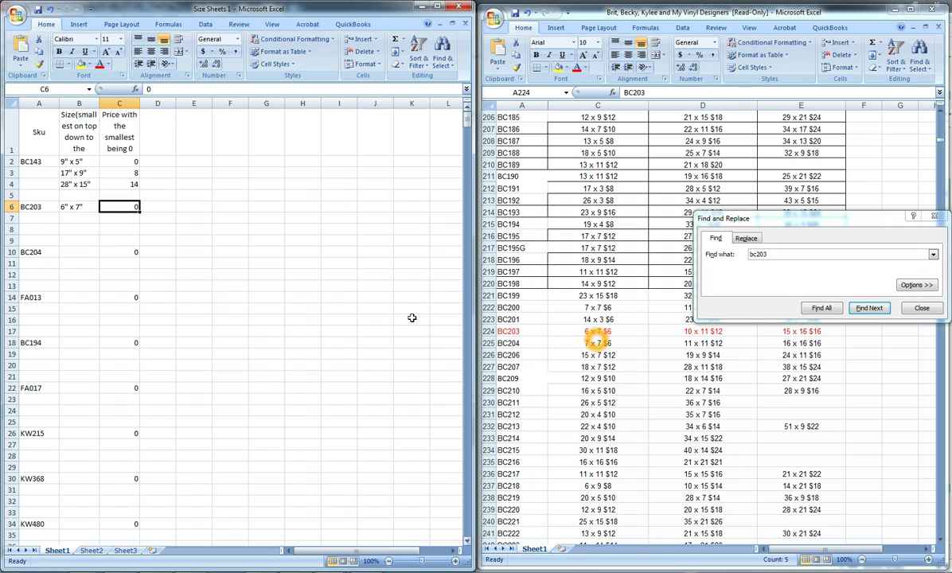
# Add BC203's second size in row 7 as 10" x11" with a price difference of 6.
pyautogui.click(81, 223)
pyautogui.write('10" x11')
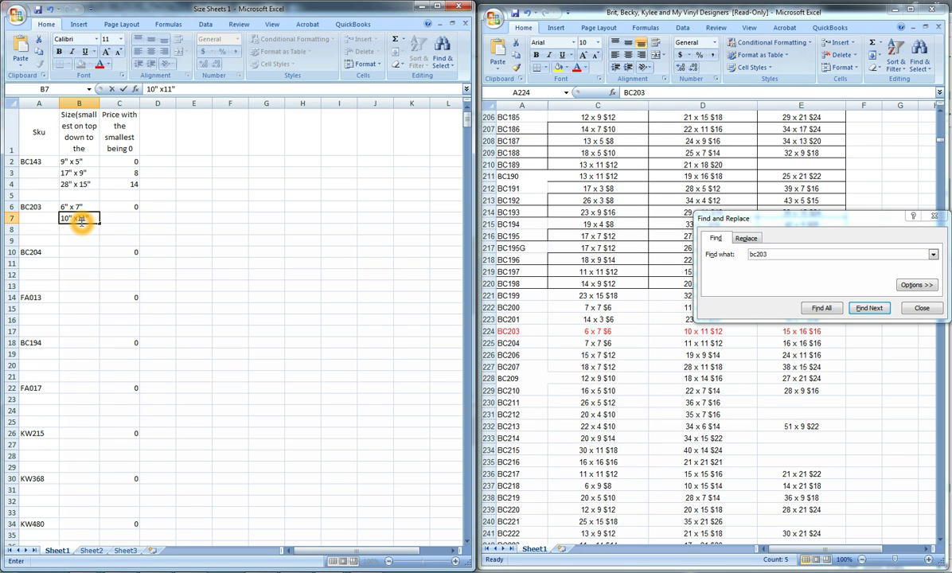
pyautogui.press('Tab')
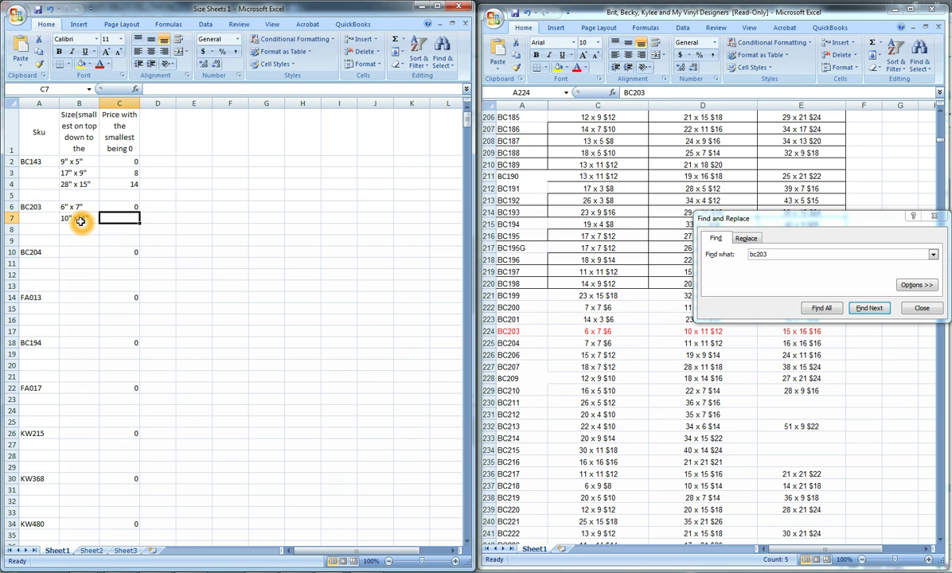
pyautogui.write('6')
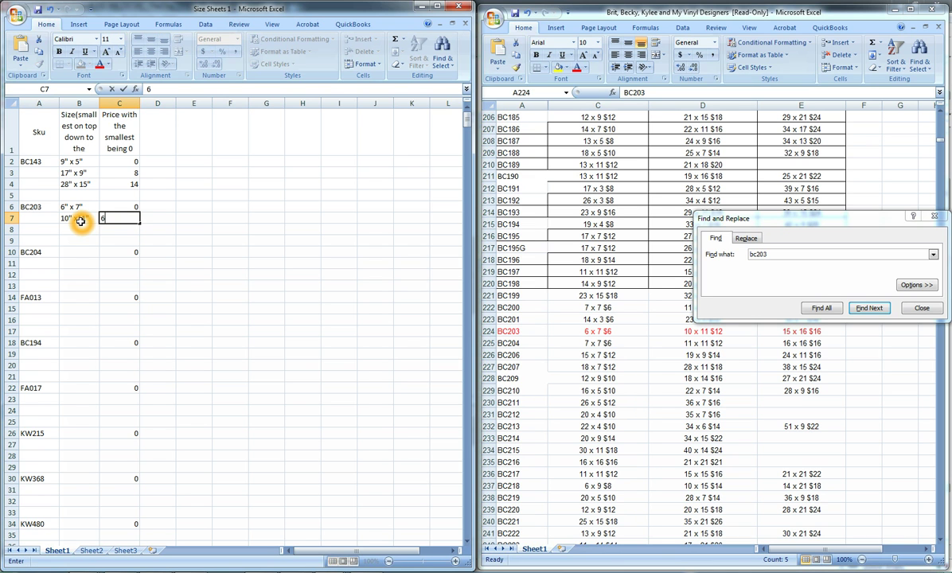
pyautogui.press('Return')
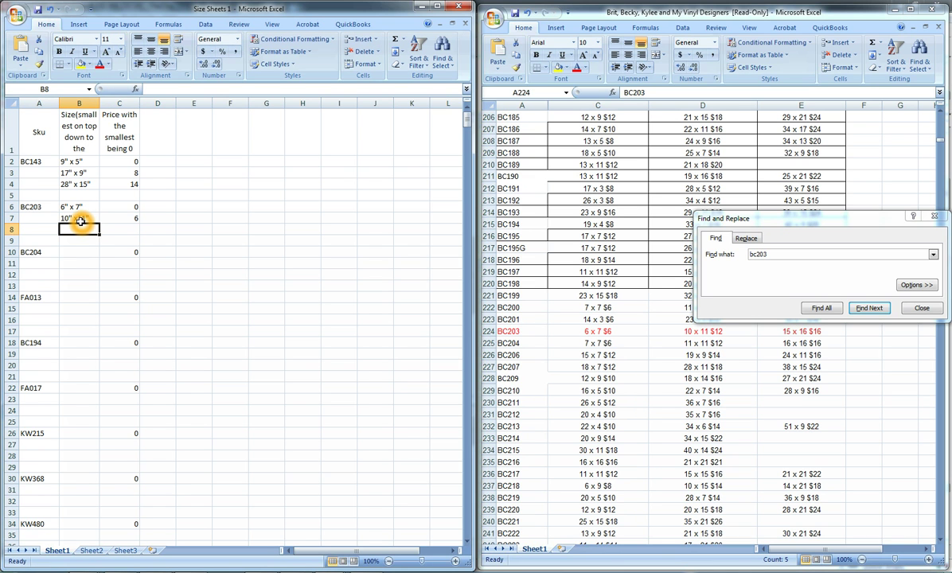
# Add BC203's third size in row 8 as 15" x 16" with a price difference of 10.
pyautogui.write('15" x')
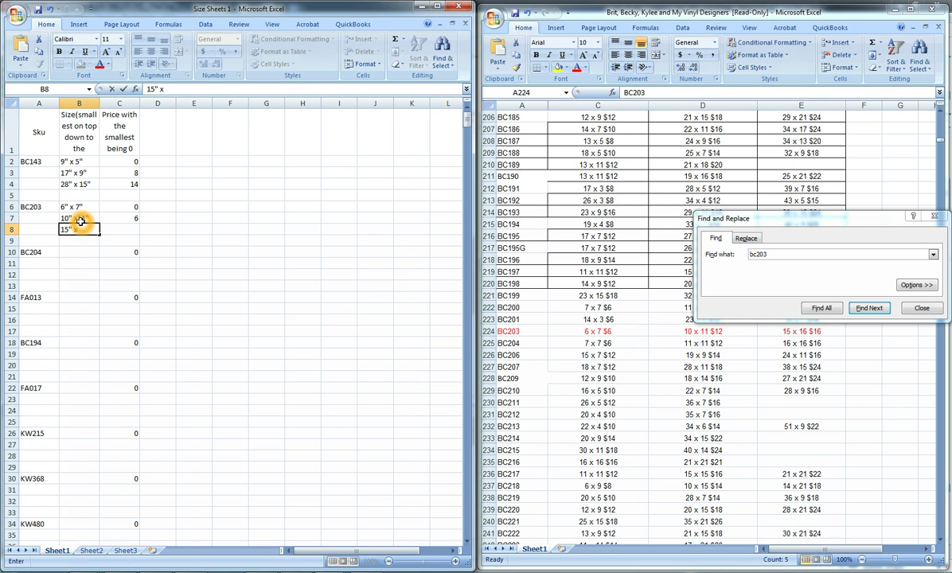
pyautogui.write(' 16"')
pyautogui.click(79, 230)
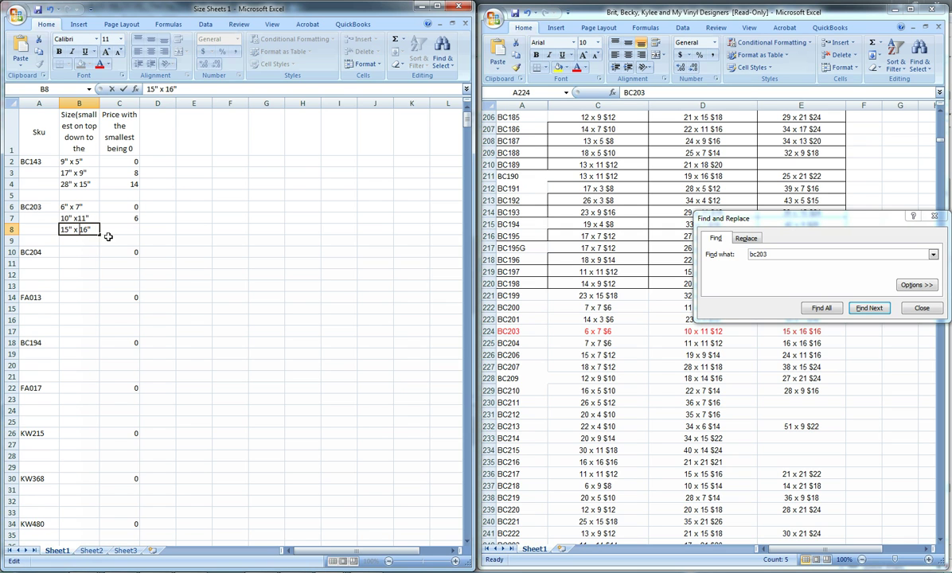
pyautogui.click(117, 230)
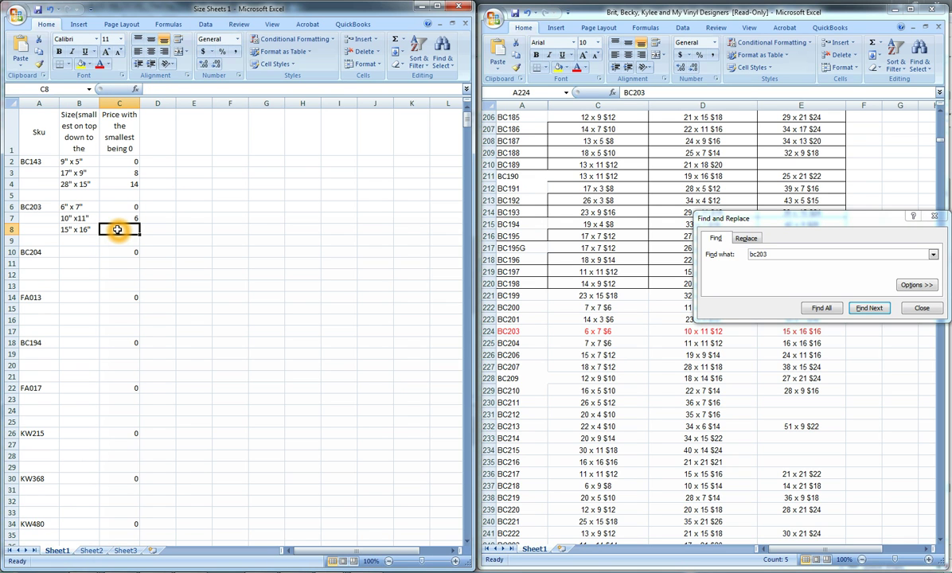
pyautogui.write('10')
pyautogui.press('Return')
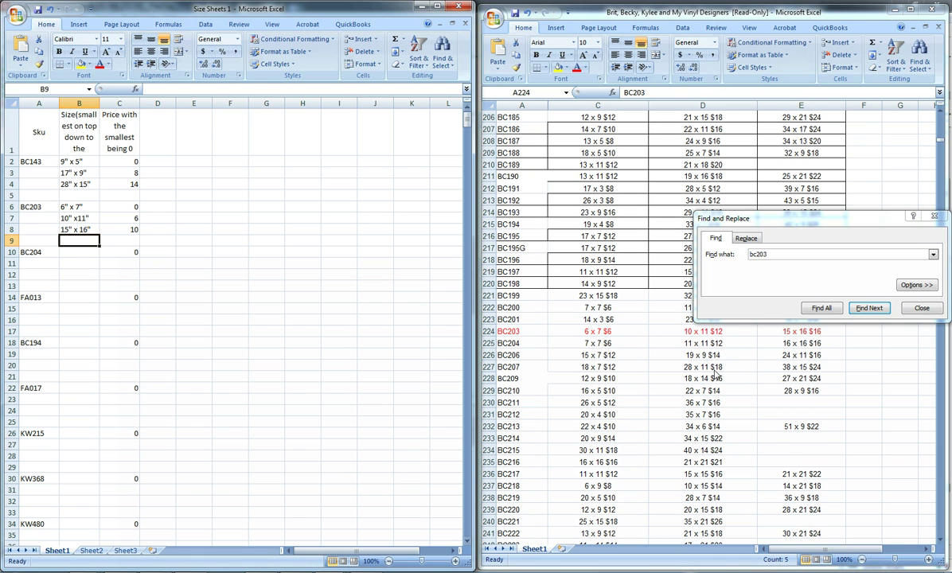
pyautogui.click(711, 335)
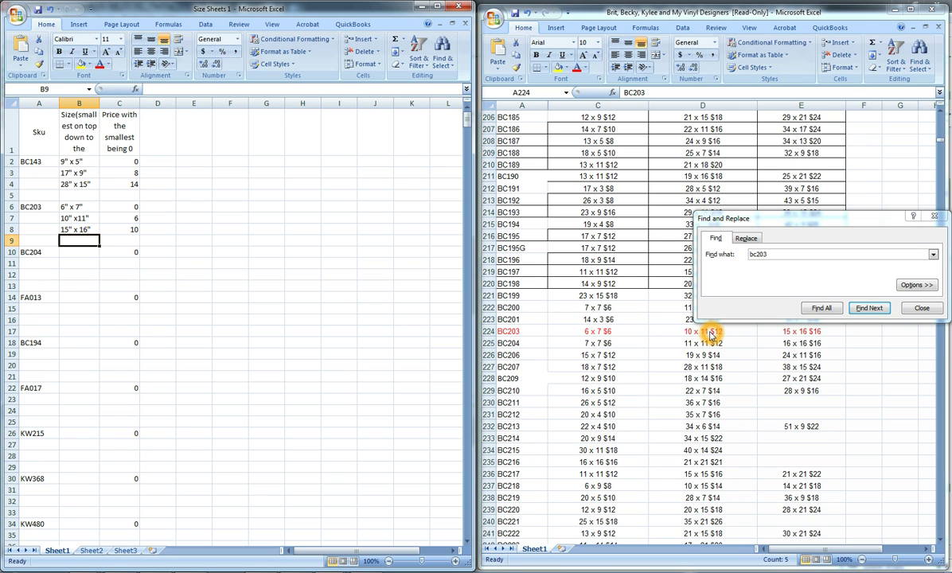
pyautogui.click(815, 337)
# Enter sample sizes 1'4 x 489 in B10, 12 x 35 in B11 and 34 x 56 in B14.
pyautogui.click(74, 251)
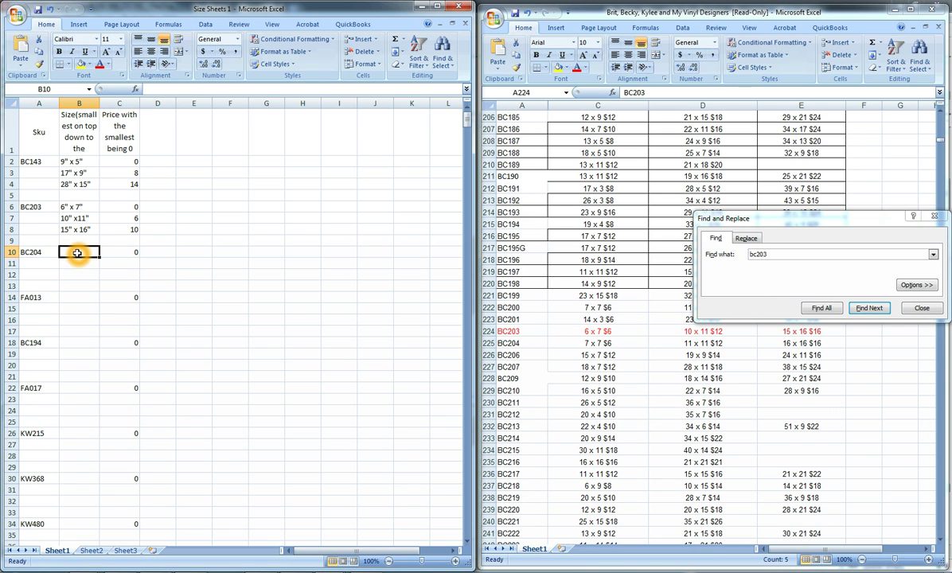
pyautogui.write("1'4 x 489")
pyautogui.click(76, 264)
pyautogui.write('12 x 35')
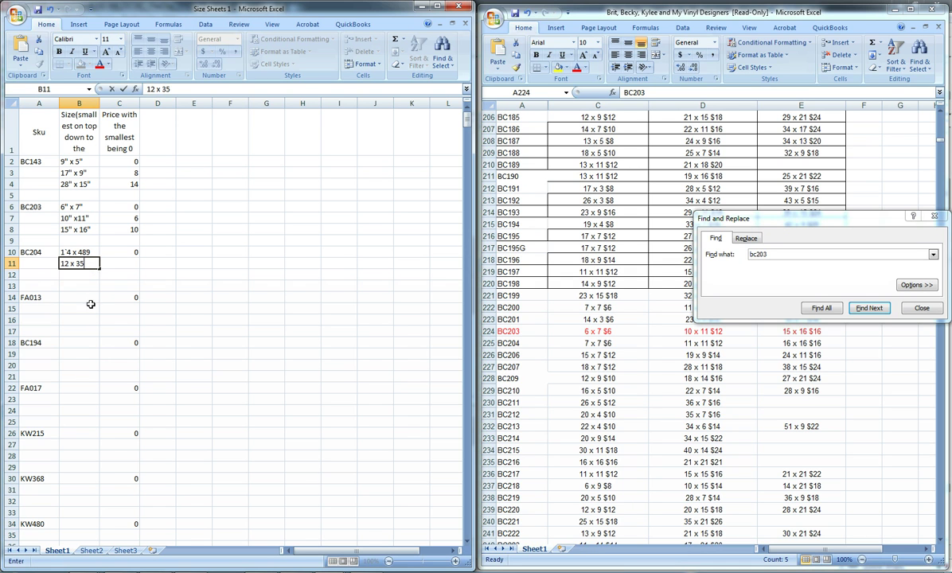
pyautogui.click(78, 297)
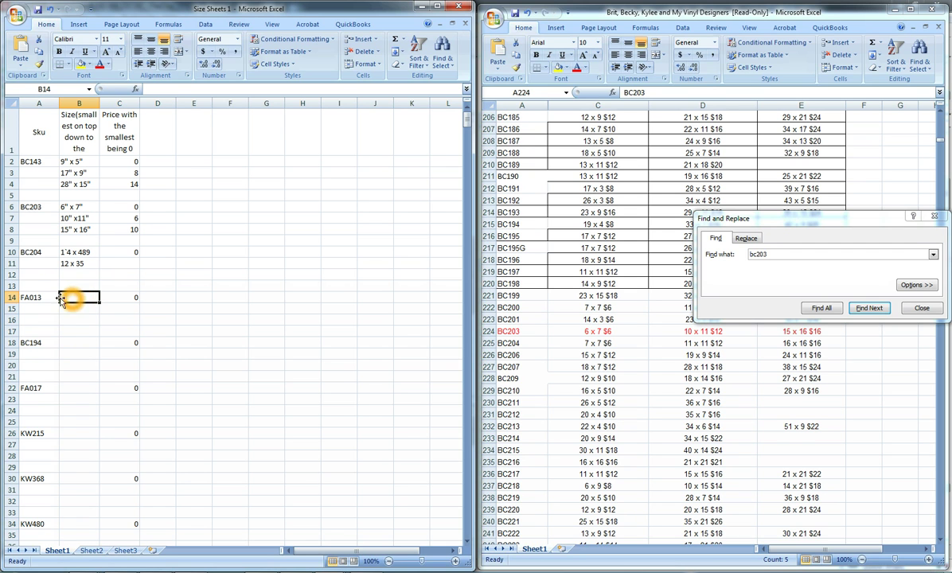
pyautogui.click(85, 300)
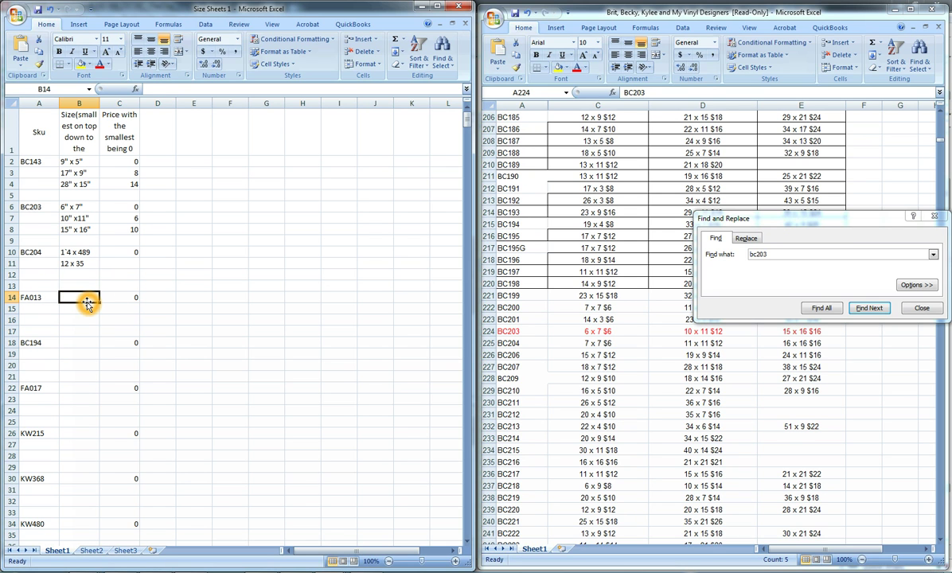
pyautogui.write('34 x 56')
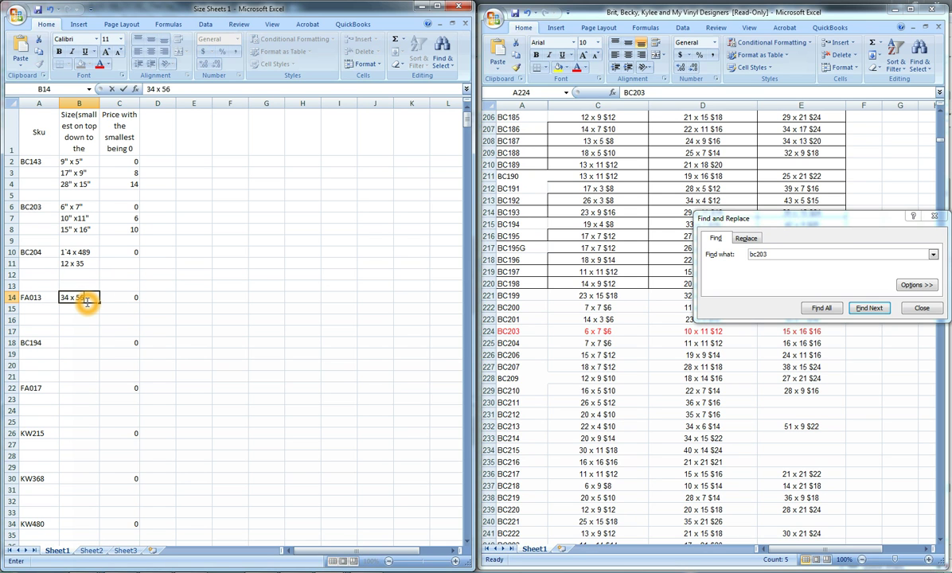
pyautogui.press('Tab')
# Clear the sample sizes from B14, B11 and B10 in the Size Sheets workbook.
pyautogui.click(85, 299)
pyautogui.press('Delete')
pyautogui.click(84, 263)
pyautogui.press('Delete')
pyautogui.click(86, 250)
pyautogui.press('Delete')
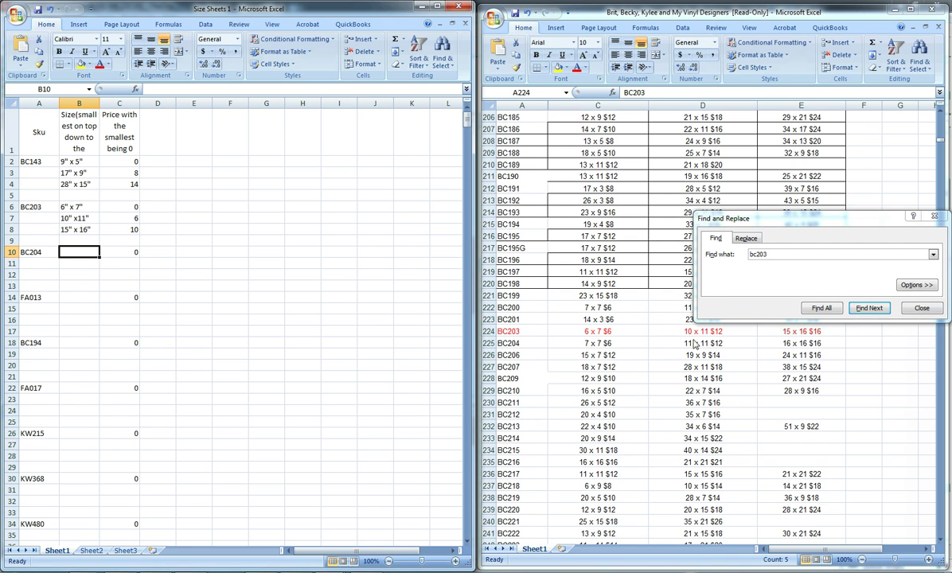
# Copy EN001's two sizes, 23 x 8 and 31 x 11, from the designers price list into B10:B11 of the Size Sheets workbook.
pyautogui.scroll(-13, 563, 357)
pyautogui.scroll(-20, 591, 390)
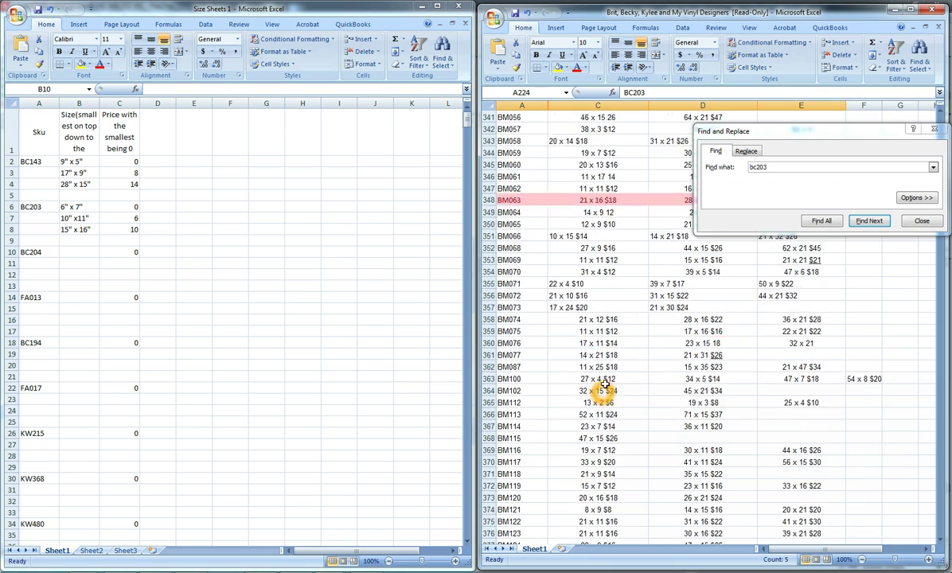
pyautogui.scroll(-20, 635, 418)
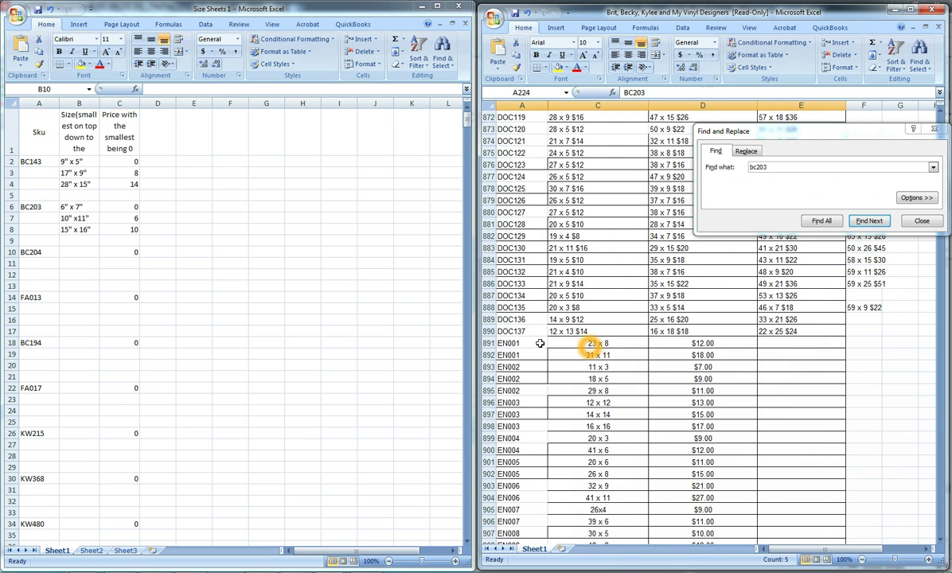
pyautogui.click(514, 343)
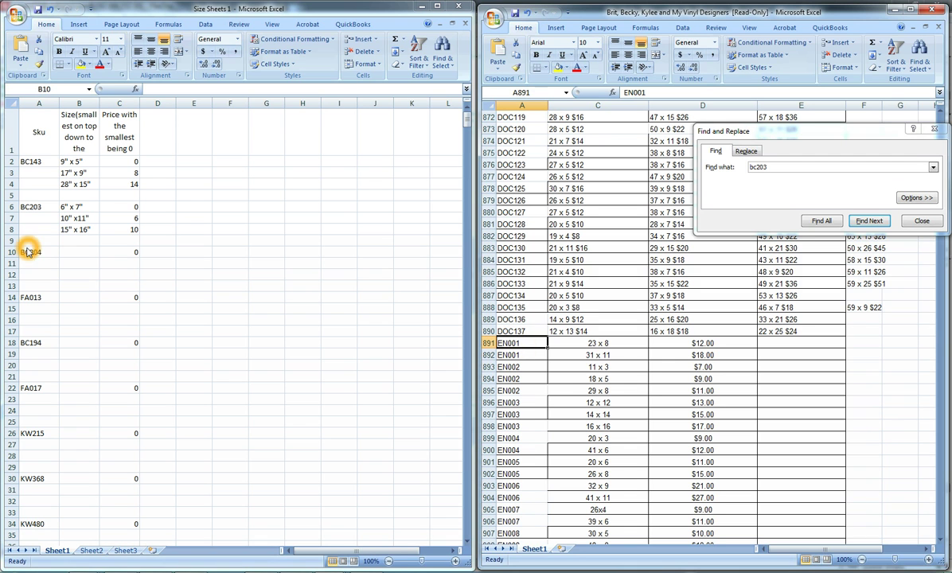
pyautogui.moveTo(587, 348); pyautogui.dragTo(596, 355)
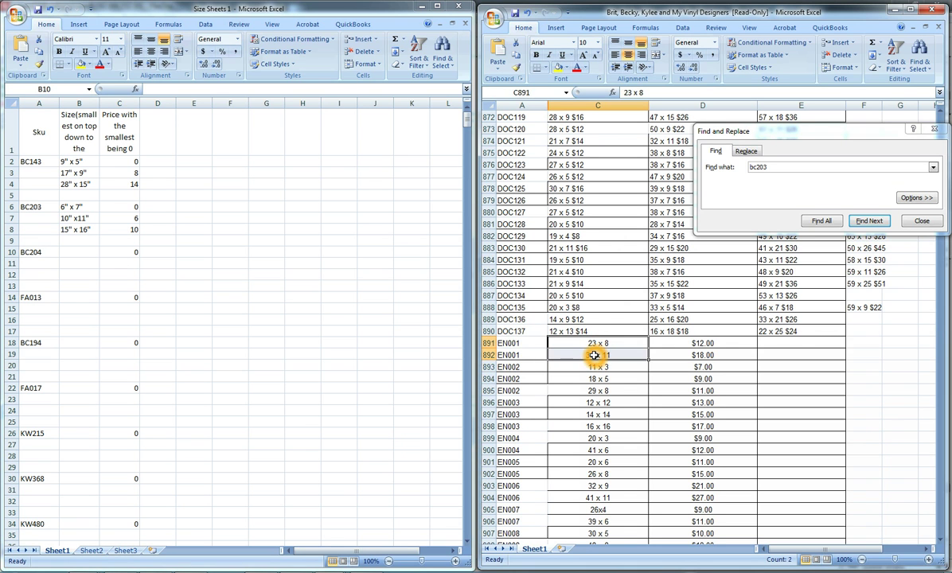
pyautogui.hotkey('ctrl', 'c')
pyautogui.click(70, 250)
pyautogui.hotkey('ctrl', 'v')
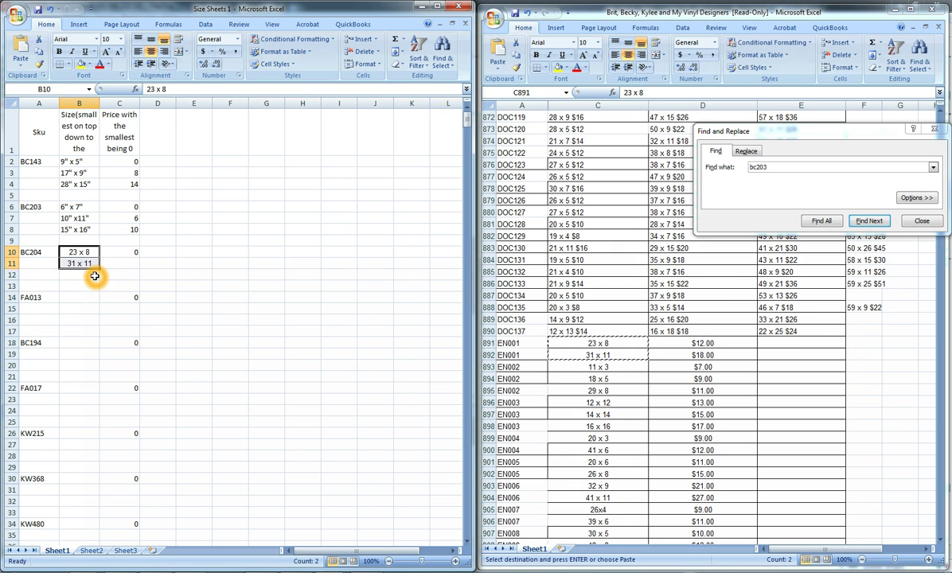
# Add inch marks to the pasted size in B10 so it reads 23" x 8".
pyautogui.press('F2')
pyautogui.press('Left')
pyautogui.press('Left')
pyautogui.press('Left')
pyautogui.press('Left')
pyautogui.write('"')
pyautogui.press('Right')
pyautogui.press('Right')
pyautogui.press('Right')
pyautogui.press('Right')
pyautogui.write('"')
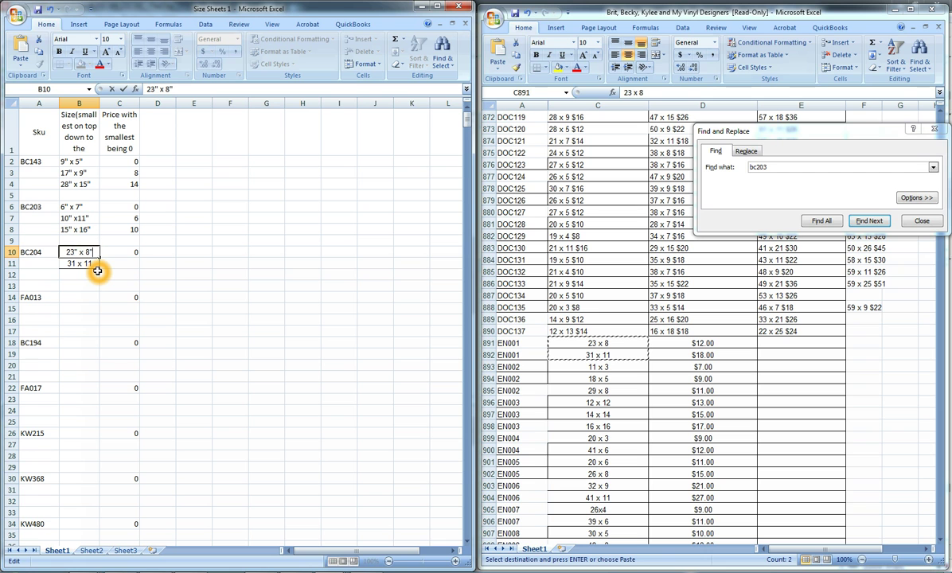
pyautogui.press('Return')
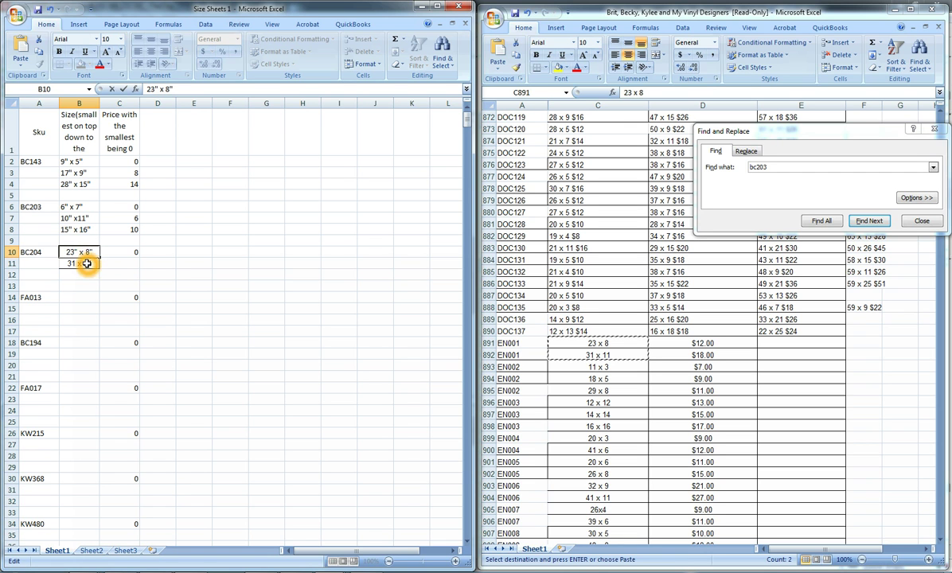
# Add inch marks to the pasted size in B11 so it reads 31" x 11".
pyautogui.press('F2')
pyautogui.press('Left')
pyautogui.press('Left')
pyautogui.press('Left')
pyautogui.press('Left')
pyautogui.press('Left')
pyautogui.write('"')
pyautogui.press('End')
pyautogui.write('"')
pyautogui.click(104, 303)
pyautogui.click(79, 252)
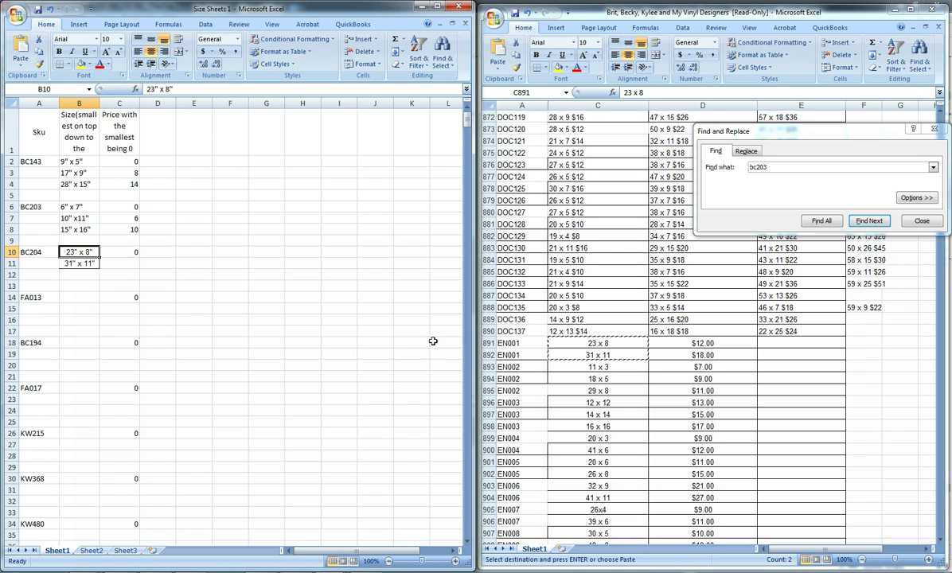
# Enter 6 in C11 as the price difference for the 31" x 11" size, based on EN001's prices in the designers price list.
pyautogui.click(702, 356)
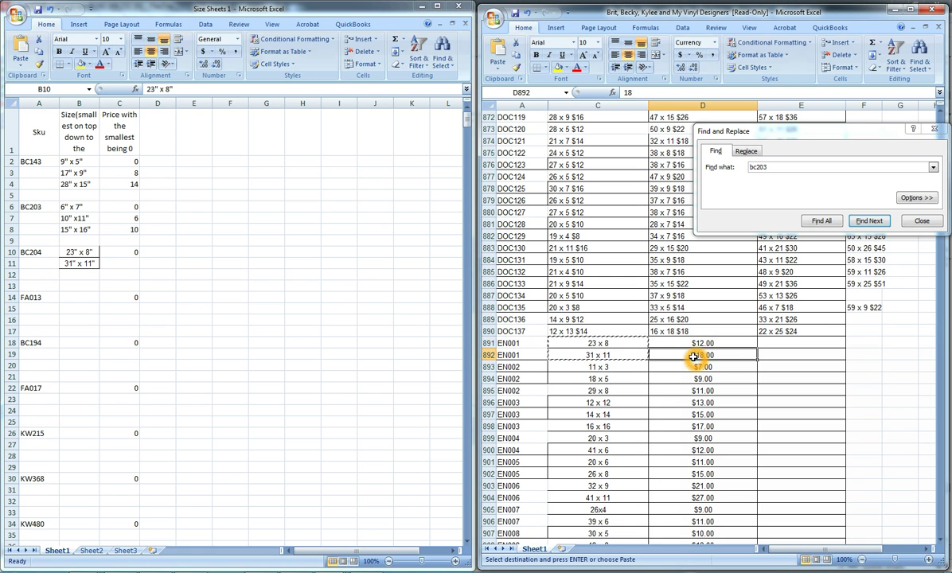
pyautogui.click(128, 263)
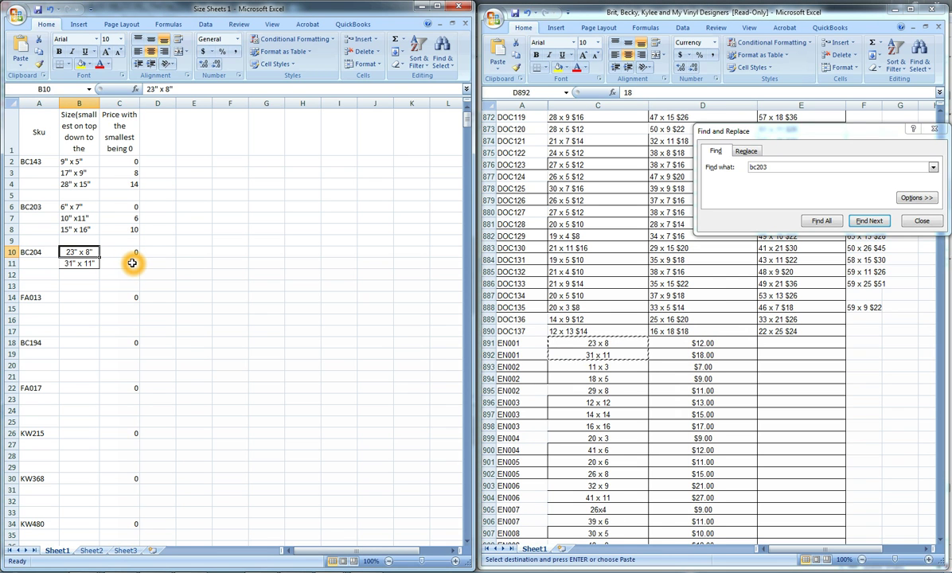
pyautogui.write('6')
pyautogui.press('BackSpace')
pyautogui.write('23" x 8"')
pyautogui.click(130, 263)
pyautogui.click(120, 297)
pyautogui.click(120, 266)
pyautogui.write('6')
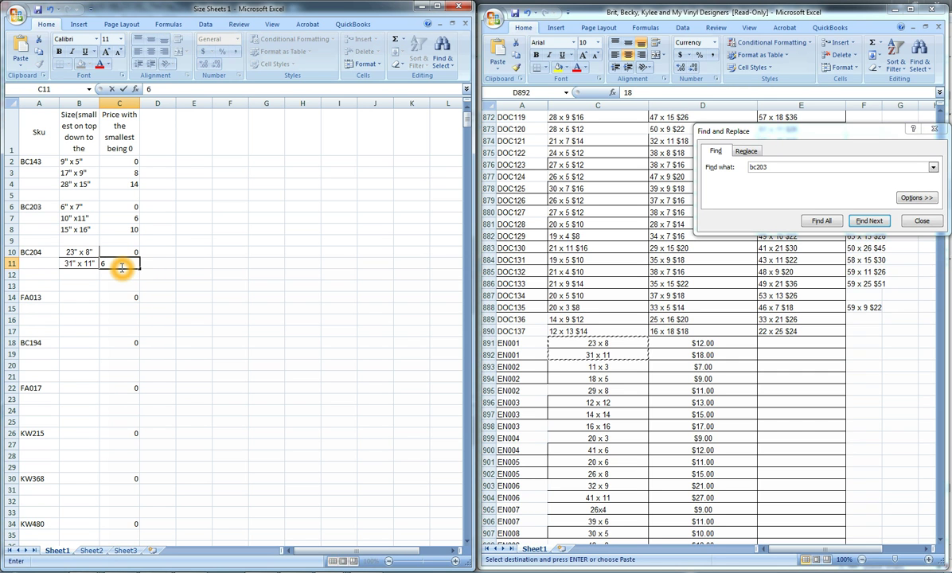
pyautogui.press('Return')
pyautogui.press('Left')
pyautogui.press('Left')
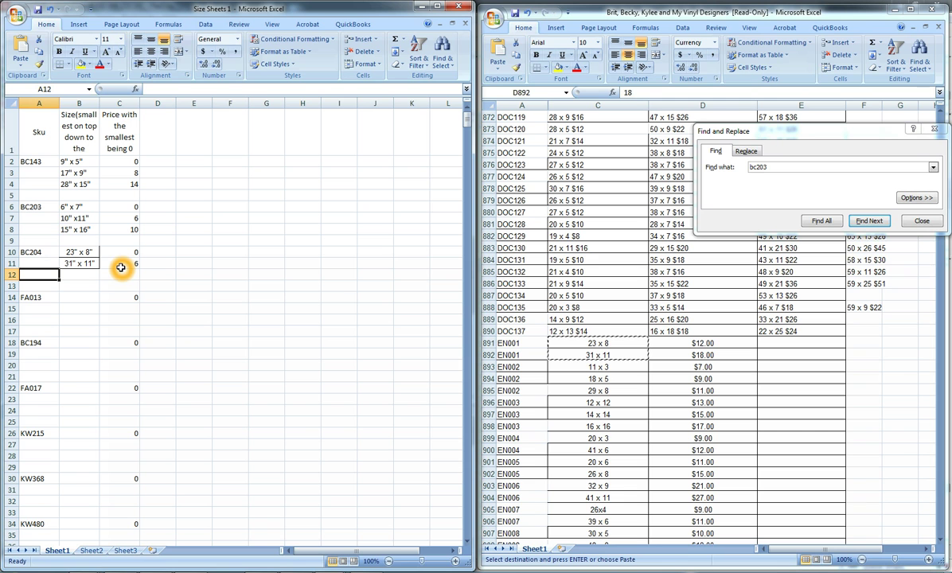
# Copy EN002's three sizes, 11 x 3, 18 x 5 and 29 x 8, from the designers price list into B14:B16 of the Size Sheets workbook.
pyautogui.click(79, 297)
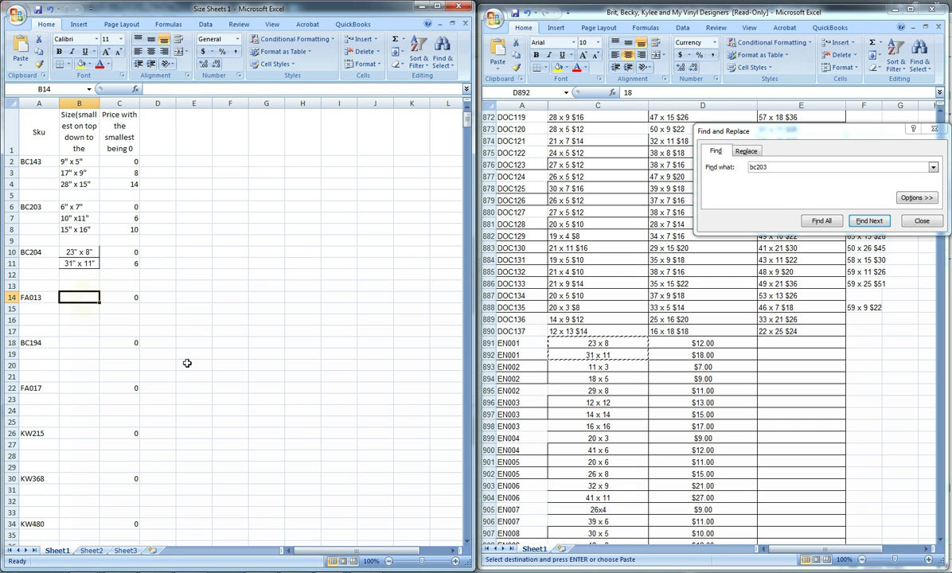
pyautogui.click(557, 371)
pyautogui.moveTo(589, 371); pyautogui.dragTo(588, 391)
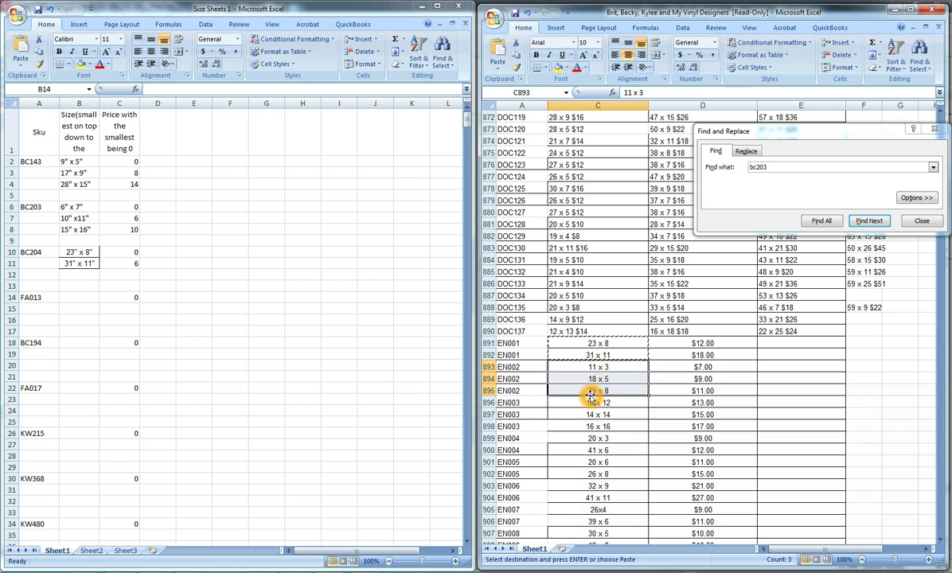
pyautogui.click(79, 298)
pyautogui.hotkey('ctrl', 'v')
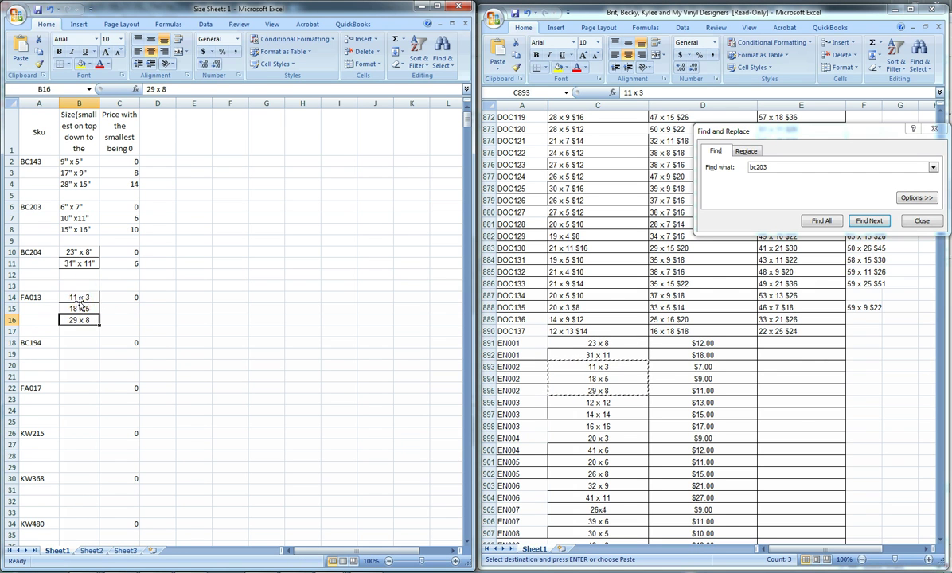
# Add inch marks to the pasted size in B14 so it reads 11" x 3".
pyautogui.doubleClick(79, 298)
pyautogui.write('"')
pyautogui.click(70, 304)
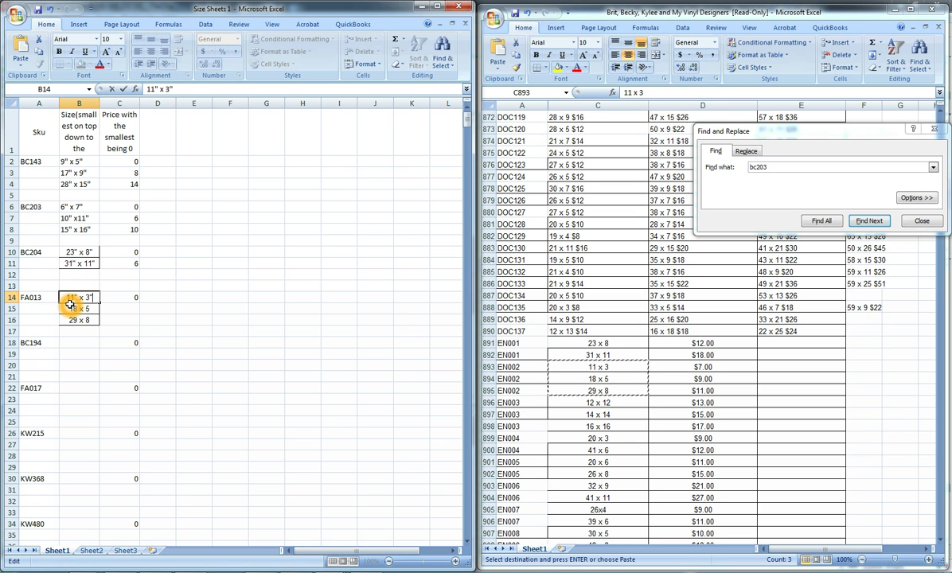
pyautogui.click(77, 311)
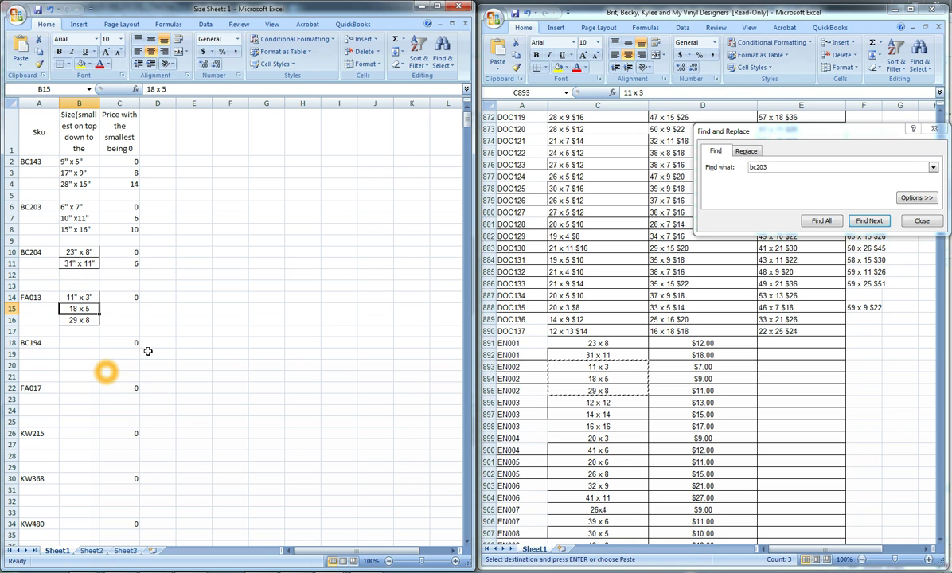
# Return to the designers price list and close the Find and Replace dialog.
pyautogui.click(586, 394)
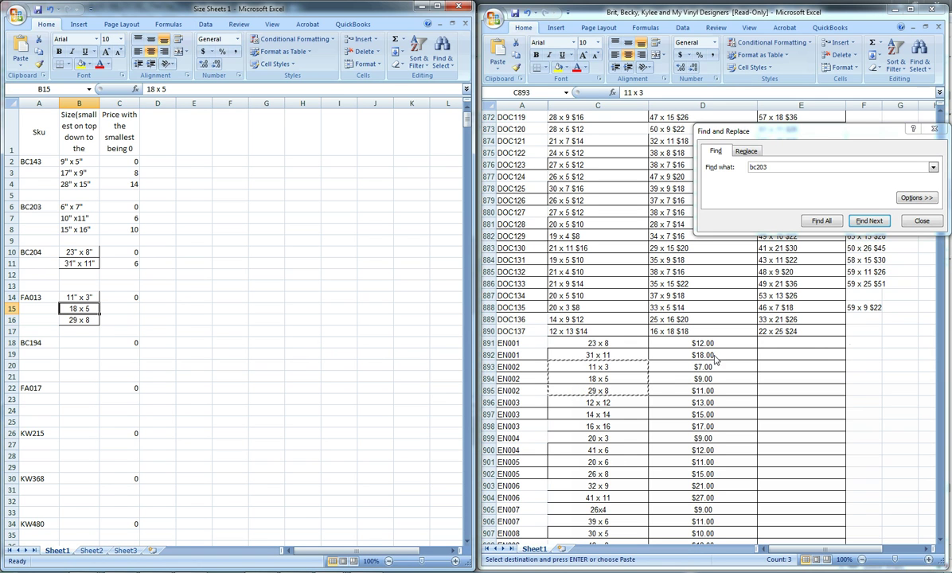
pyautogui.click(670, 271)
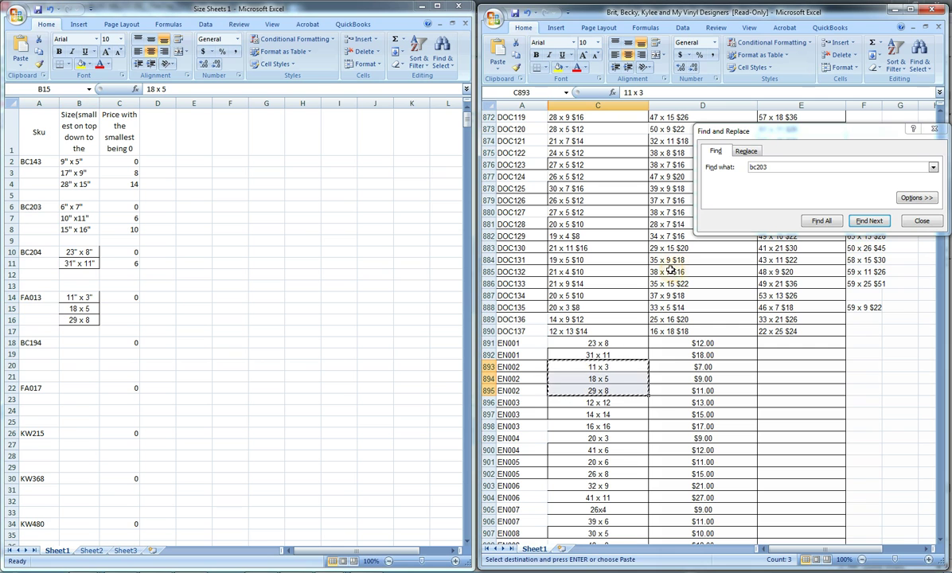
pyautogui.click(921, 220)
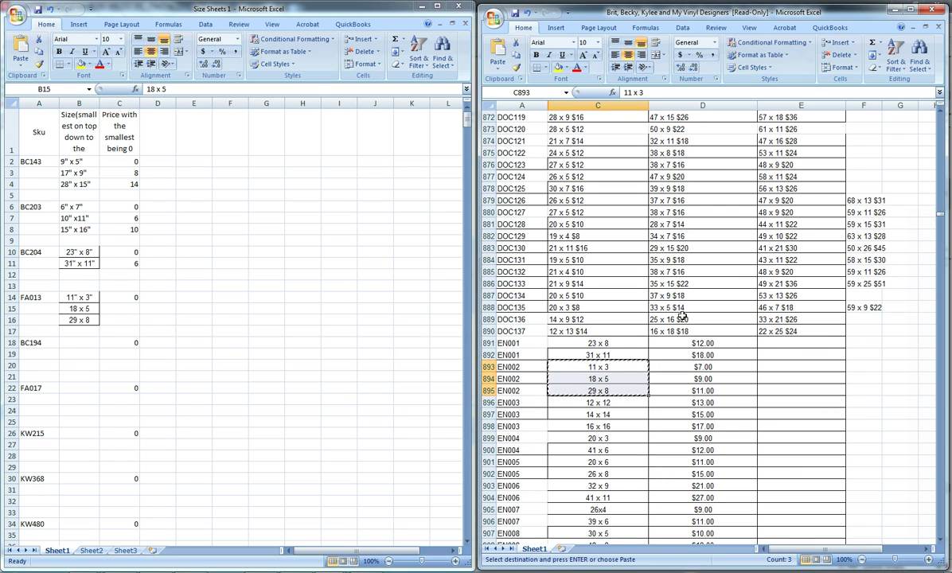
# Review the completed BC203 entry in the Size Sheets workbook, comparing its SKU, sizes and price differences as the layout example.
pyautogui.click(137, 310)
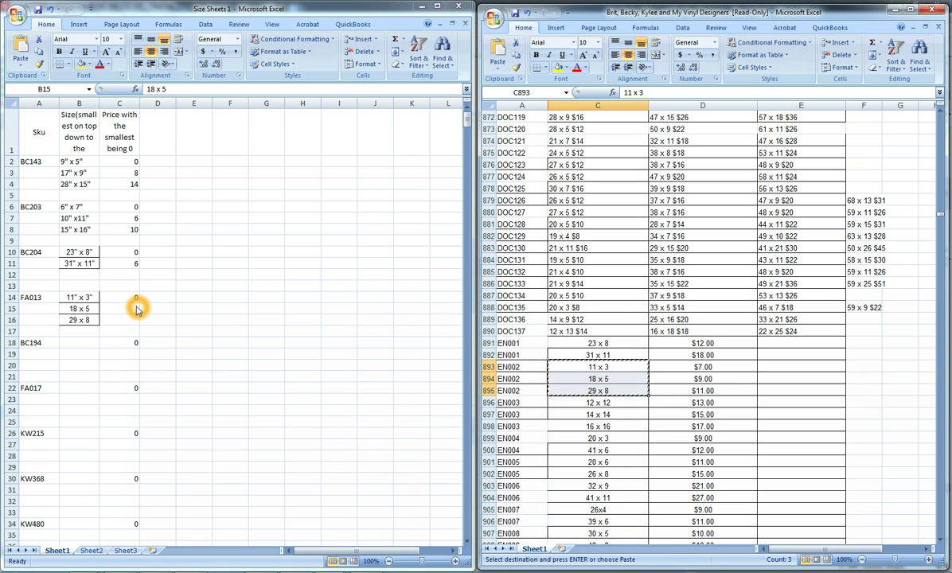
pyautogui.click(119, 187)
pyautogui.click(32, 208)
pyautogui.click(70, 207)
pyautogui.click(33, 208)
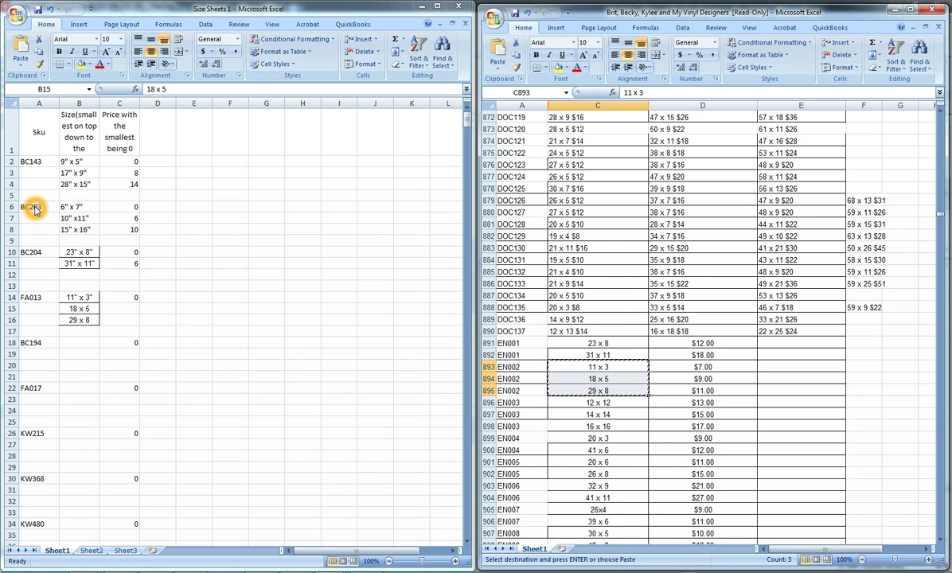
pyautogui.click(30, 209)
pyautogui.click(62, 209)
pyautogui.click(133, 209)
pyautogui.click(51, 204)
pyautogui.click(118, 208)
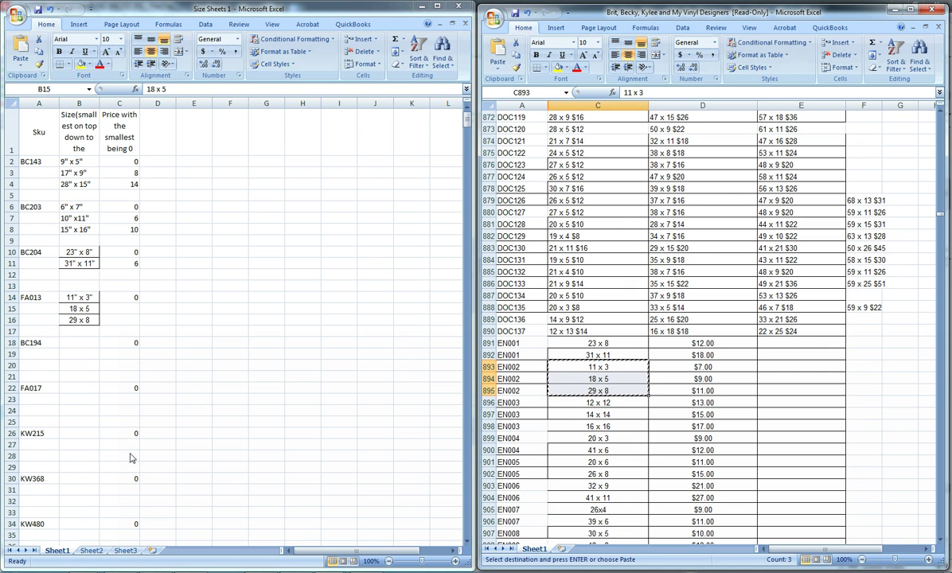
# Look over the EN and FA rows of the price list, FA013's empty price cells and the remaining SKUs in the Size Sheets workbook.
pyautogui.scroll(-10, 131, 445)
pyautogui.scroll(-10, 131, 444)
pyautogui.scroll(10, 130, 445)
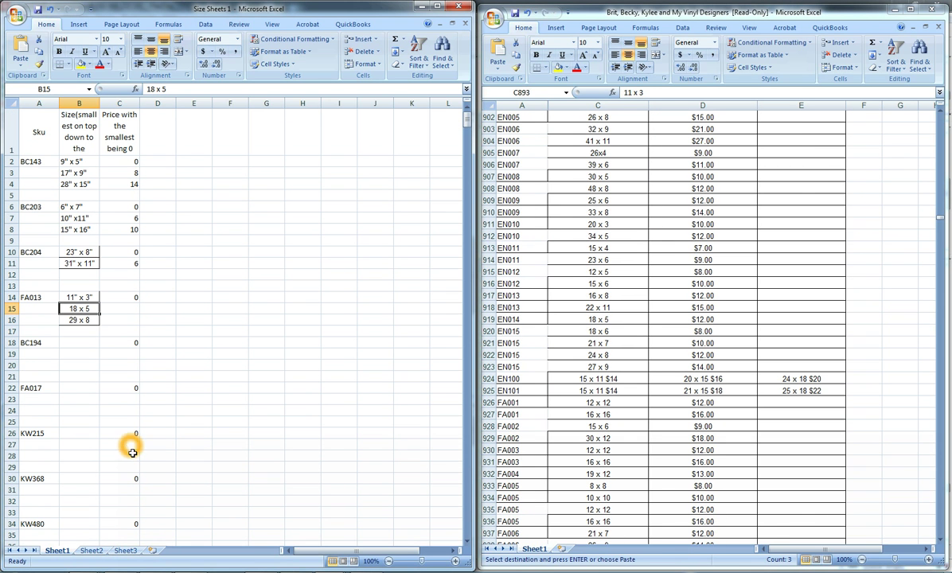
pyautogui.click(129, 311)
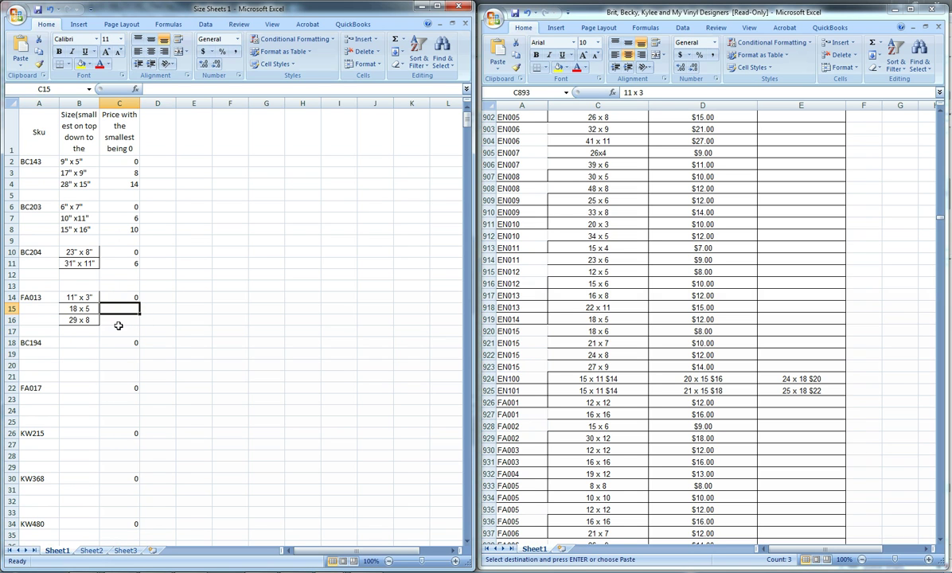
pyautogui.click(126, 309)
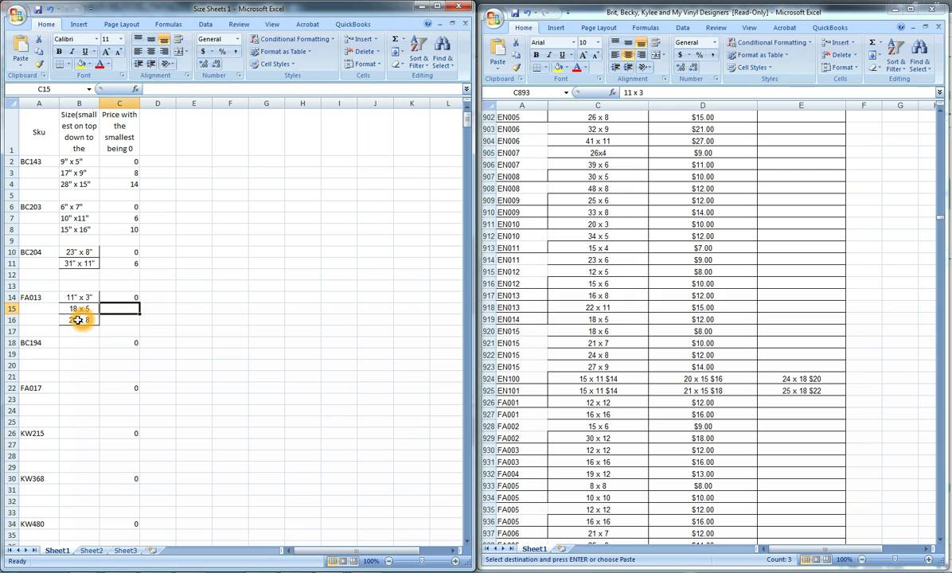
pyautogui.click(130, 319)
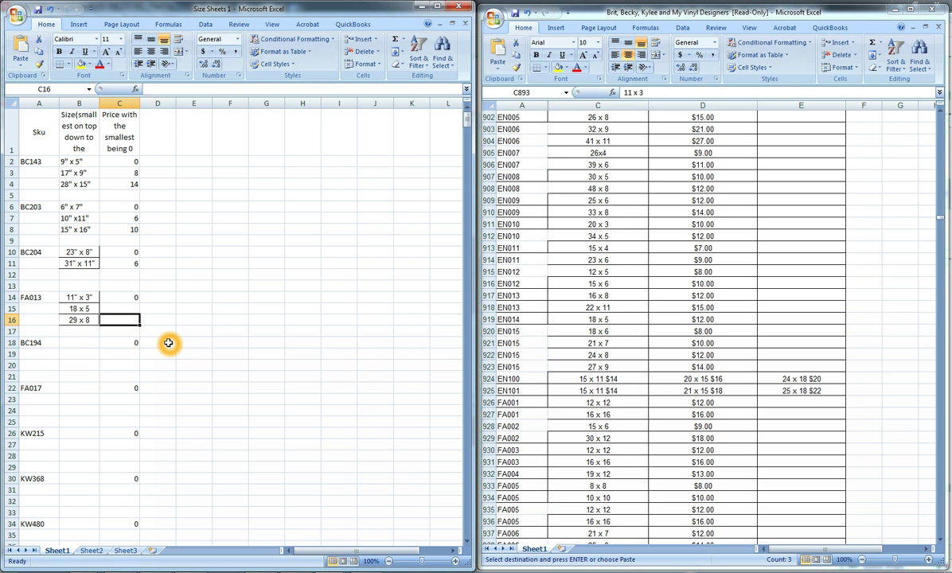
pyautogui.scroll(-20, 168, 343)
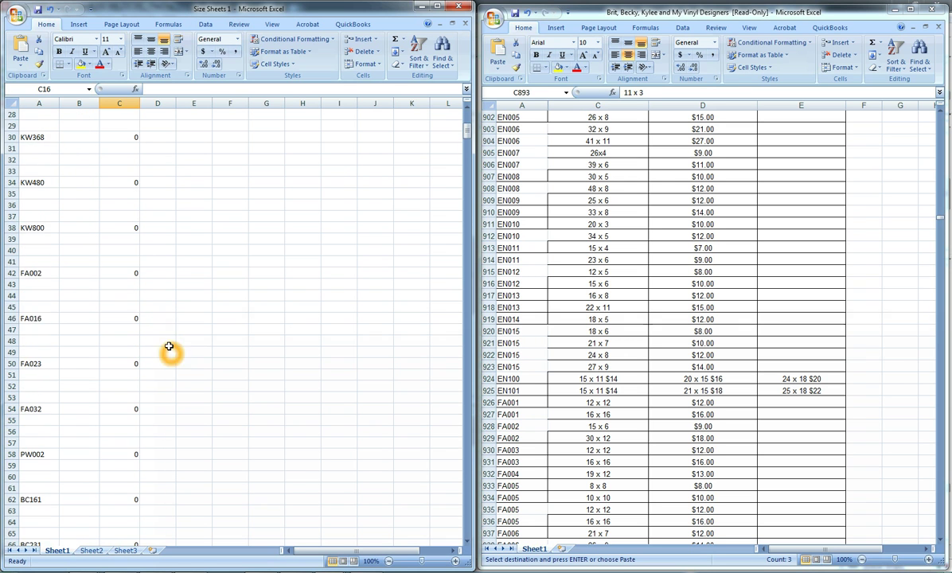
pyautogui.click(73, 483)
pyautogui.scroll(20, 108, 415)
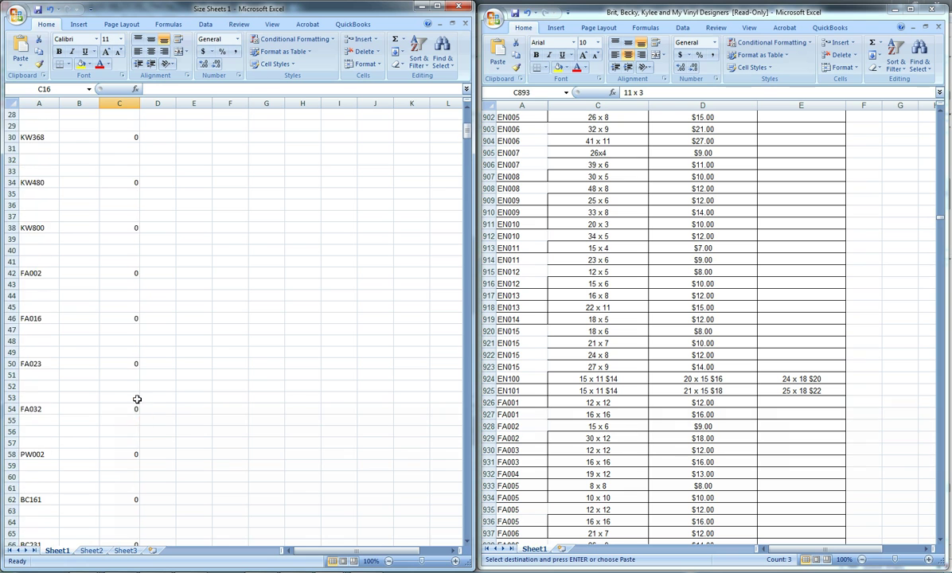